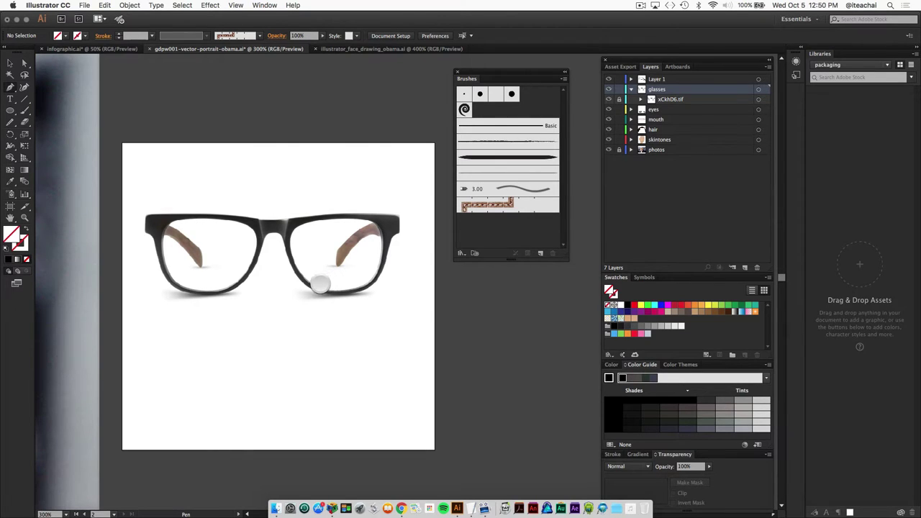
Step: Zoom in on the glasses and trace the left frame's top edge from its top-left corner to the bridge
{"action": "key", "text": "super+equal"}
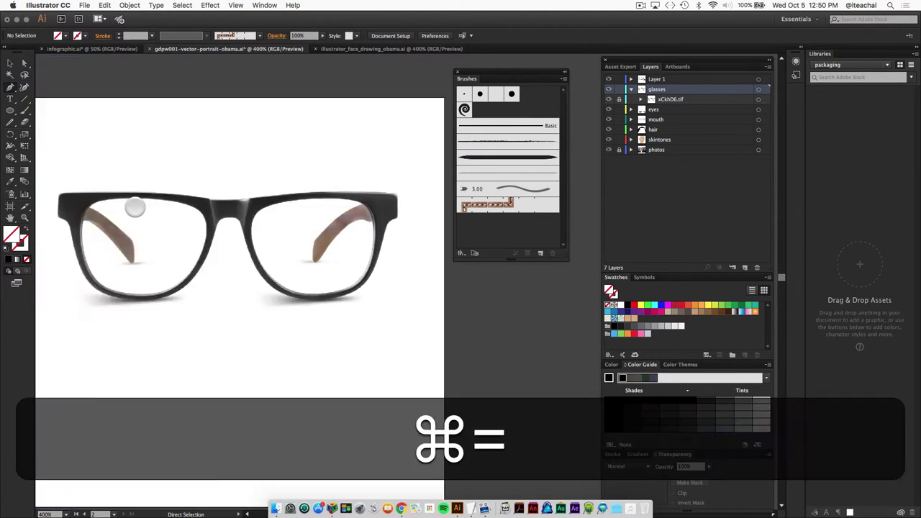
{"action": "key", "text": "super+equal"}
{"action": "left_click_drag", "start_coordinate": [135, 205], "coordinate": [360, 263]}
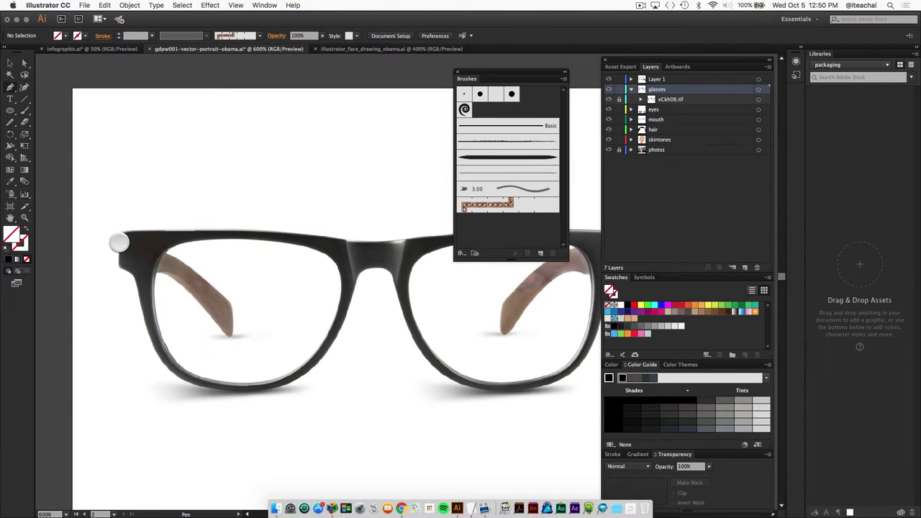
{"action": "left_click_drag", "start_coordinate": [118, 238], "coordinate": [131, 232]}
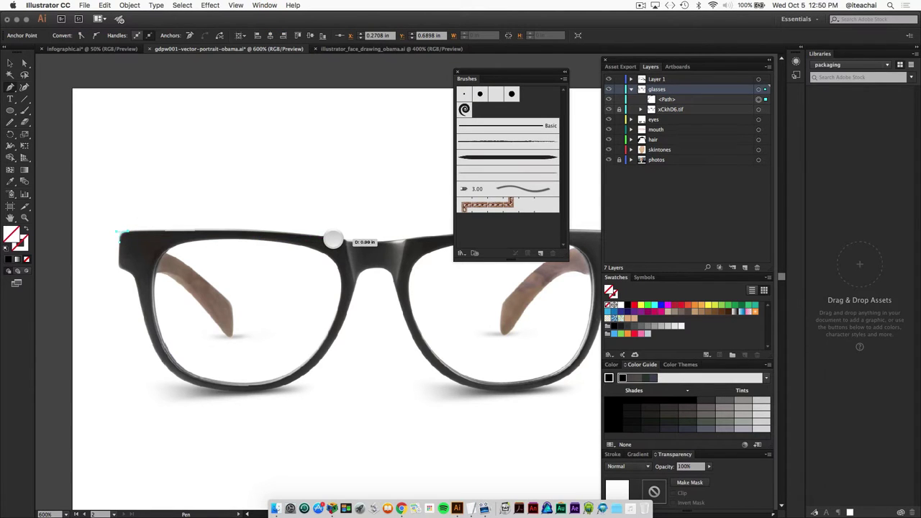
{"action": "left_click_drag", "start_coordinate": [334, 239], "coordinate": [350, 243]}
{"action": "key", "text": "super+z"}
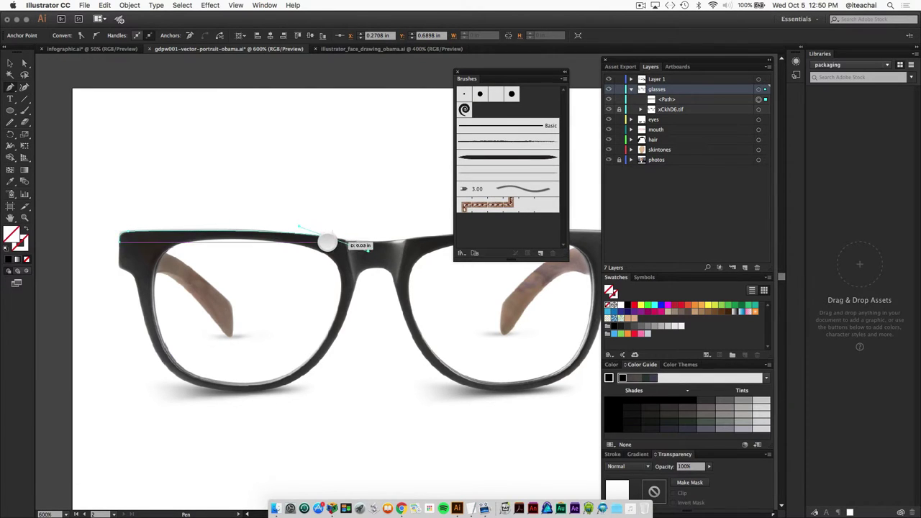
{"action": "left_click_drag", "start_coordinate": [332, 238], "coordinate": [368, 252]}
{"action": "left_click", "coordinate": [332, 238]}
{"action": "left_click", "coordinate": [372, 244]}
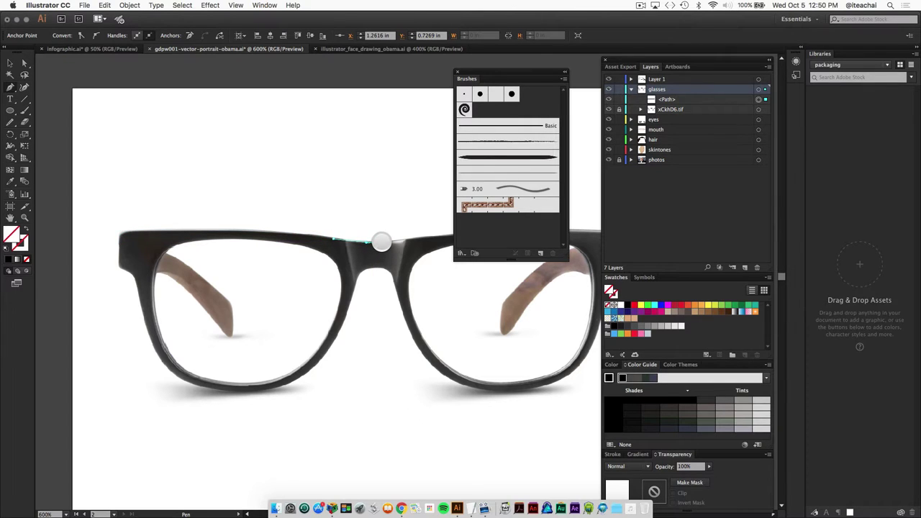
{"action": "left_click", "coordinate": [372, 244]}
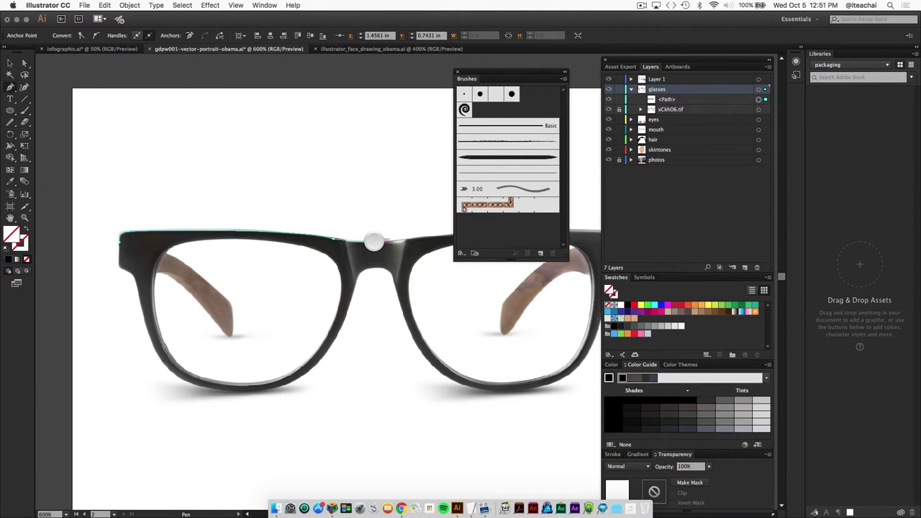
Step: Continue the outline down the bridge, along the lens bottom and up the left edge, closing the path
{"action": "left_click_drag", "start_coordinate": [372, 245], "coordinate": [125, 383]}
{"action": "key", "text": "shift"}
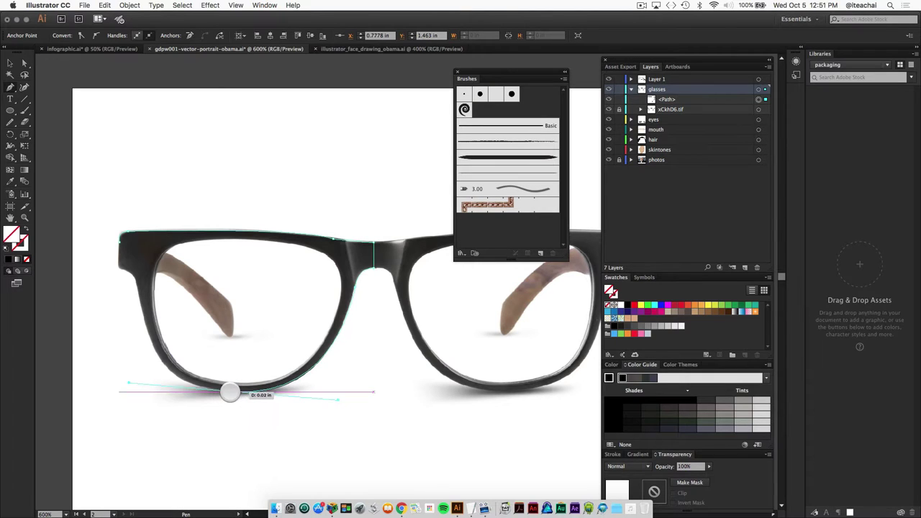
{"action": "left_click", "coordinate": [232, 390]}
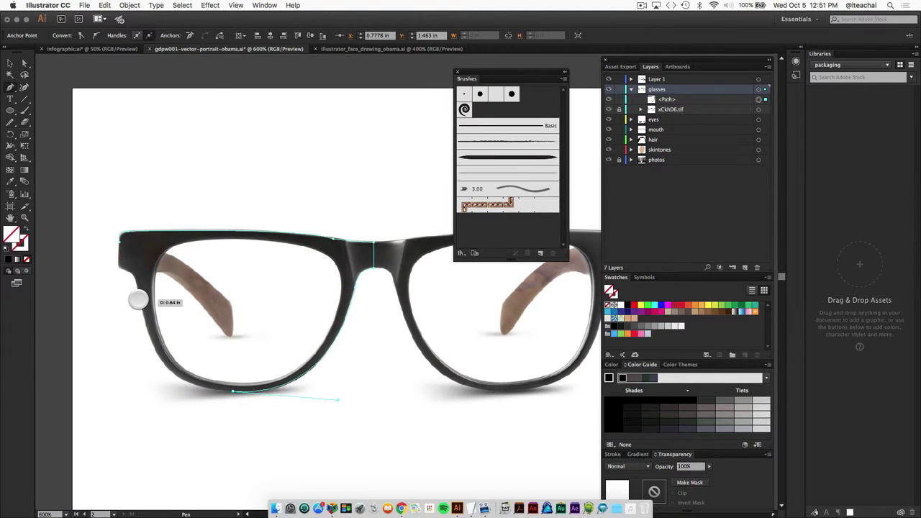
{"action": "left_click_drag", "start_coordinate": [138, 300], "coordinate": [123, 205]}
{"action": "key", "text": "super+z"}
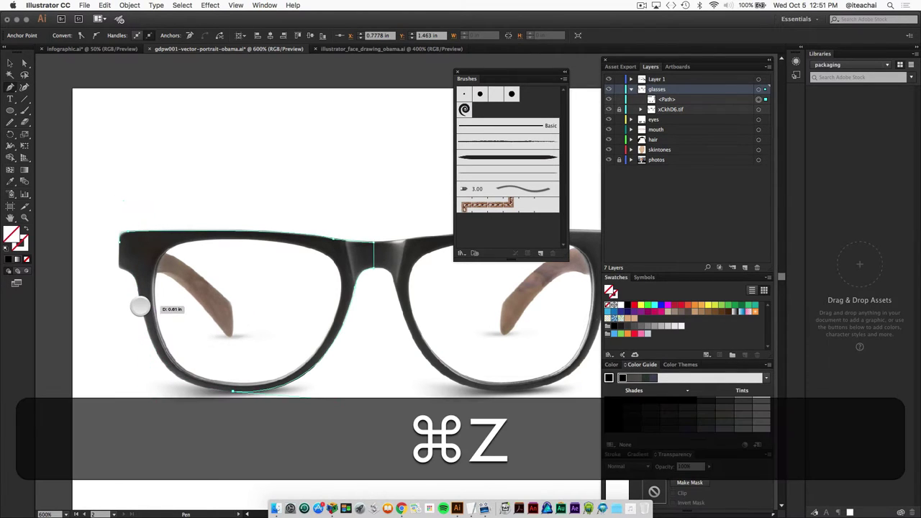
{"action": "left_click_drag", "start_coordinate": [141, 307], "coordinate": [126, 270]}
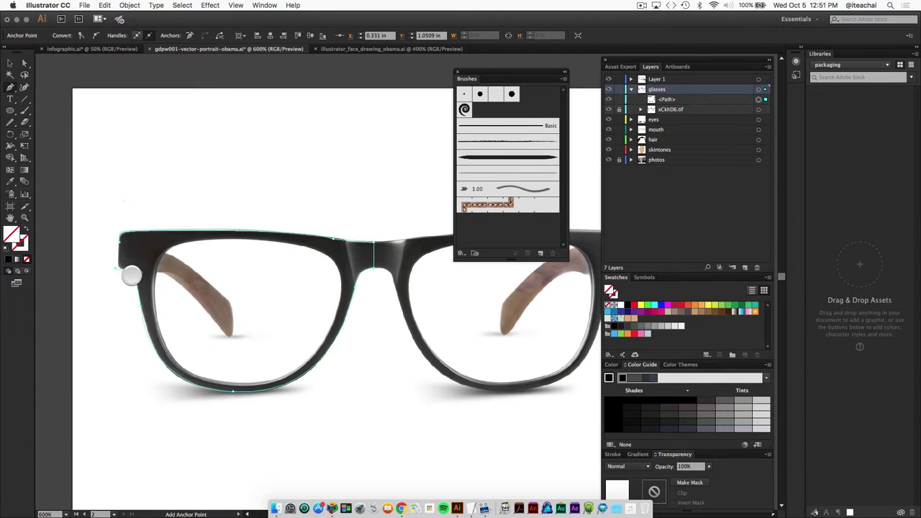
{"action": "left_click_drag", "start_coordinate": [125, 269], "coordinate": [119, 233]}
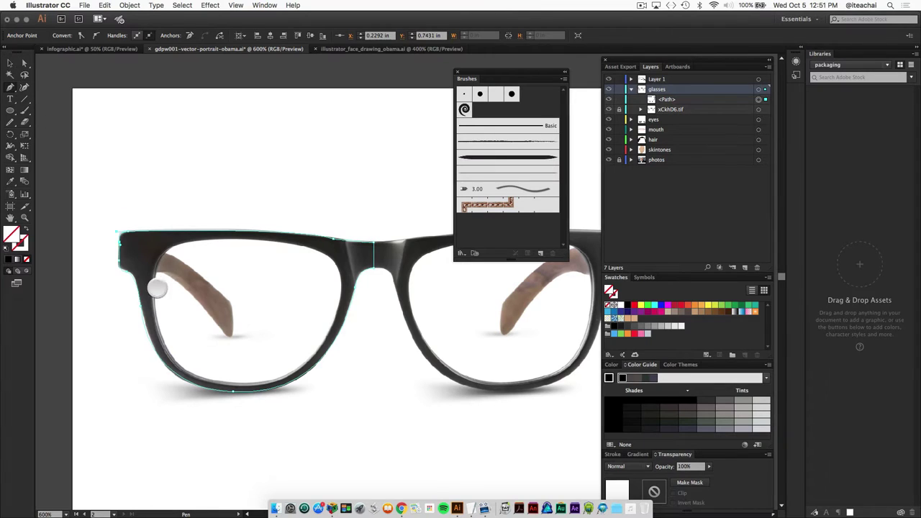
Step: Pen-trace the left lens opening with curved top, right and lower-left anchors, then switch to the Selection tool
{"action": "left_click", "coordinate": [166, 250]}
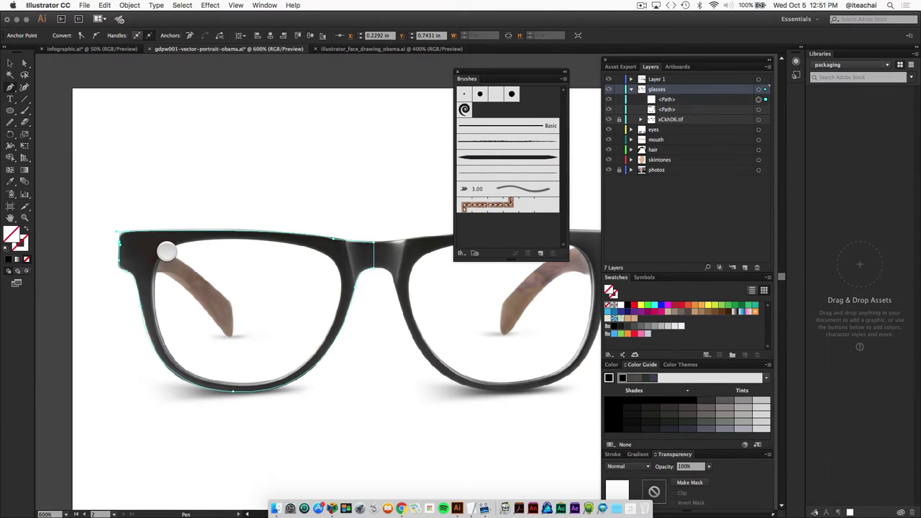
{"action": "left_click_drag", "start_coordinate": [316, 251], "coordinate": [429, 279]}
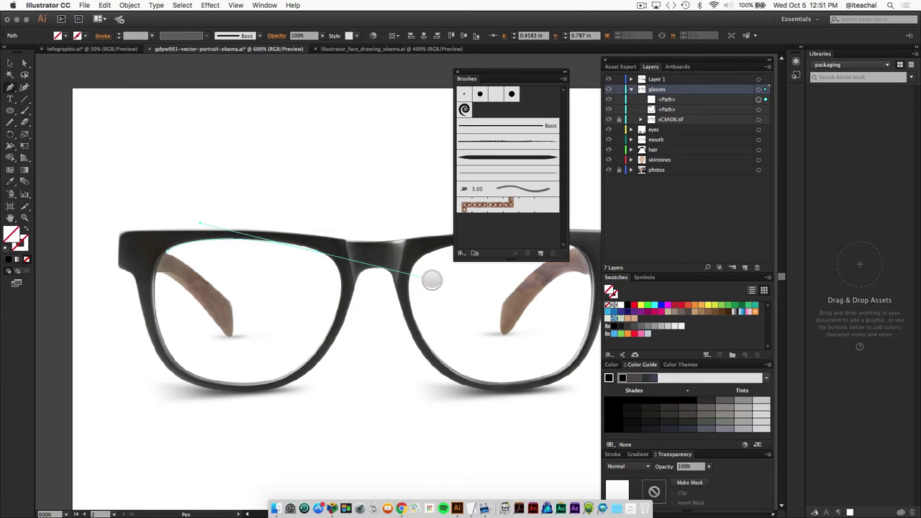
{"action": "key", "text": "super+z"}
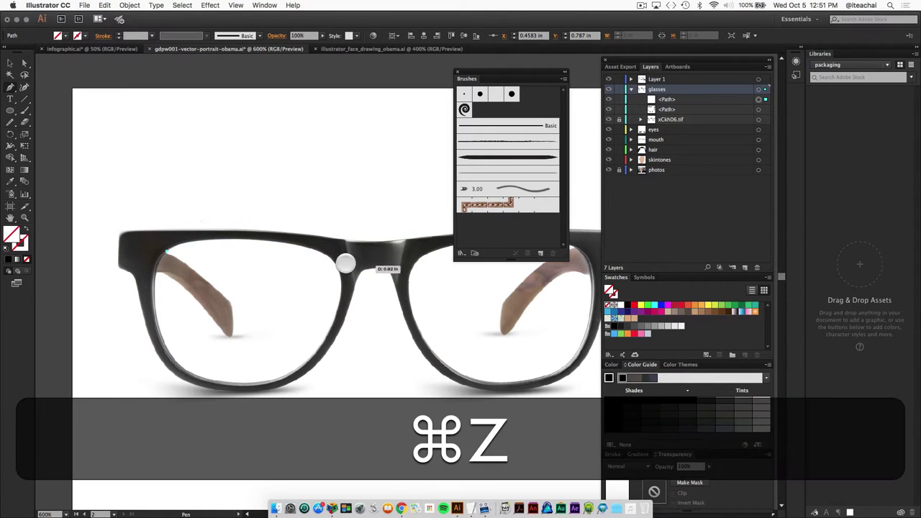
{"action": "left_click_drag", "start_coordinate": [310, 249], "coordinate": [420, 272]}
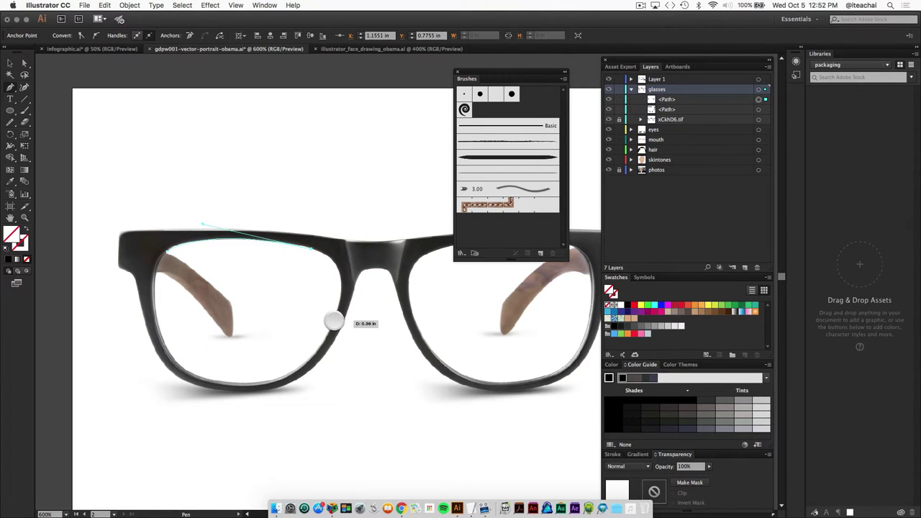
{"action": "left_click_drag", "start_coordinate": [333, 321], "coordinate": [309, 387]}
{"action": "left_click", "coordinate": [334, 322]}
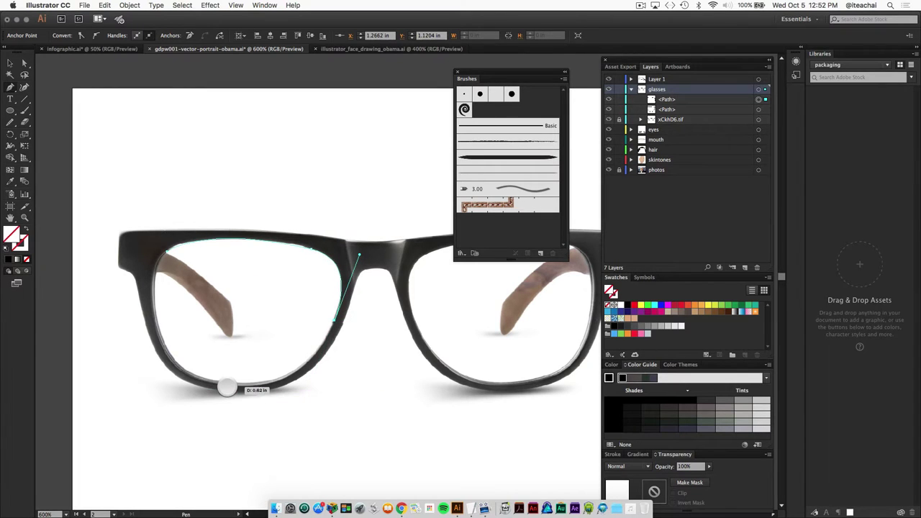
{"action": "left_click_drag", "start_coordinate": [228, 387], "coordinate": [142, 377]}
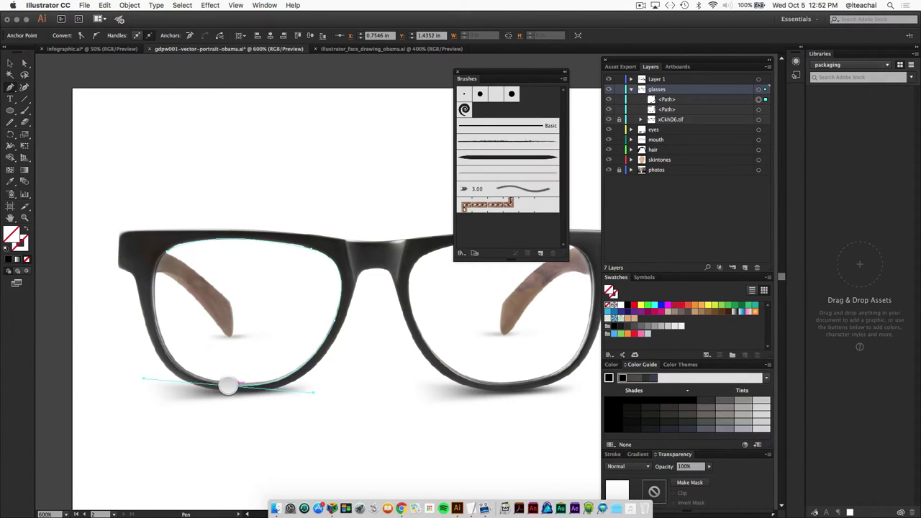
{"action": "left_click", "coordinate": [228, 386]}
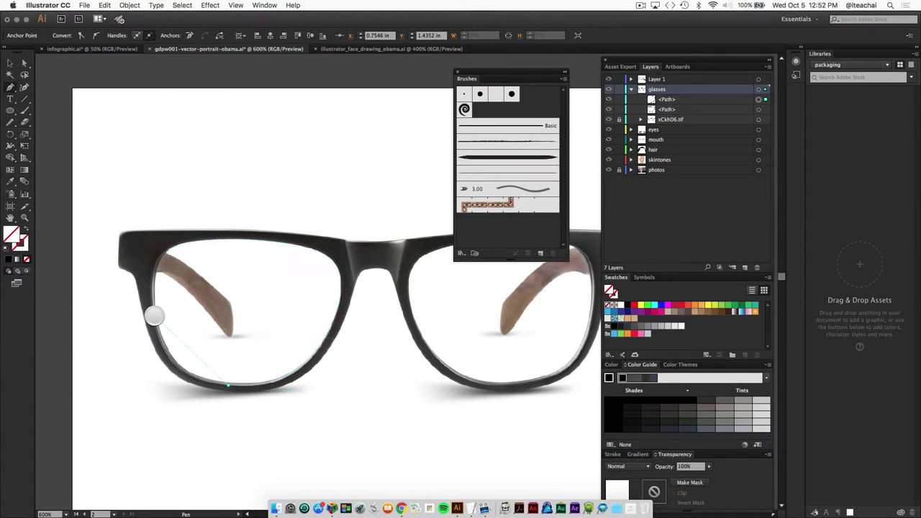
{"action": "left_click_drag", "start_coordinate": [154, 315], "coordinate": [190, 234]}
{"action": "left_click", "coordinate": [154, 315]}
{"action": "left_click", "coordinate": [10, 63]}
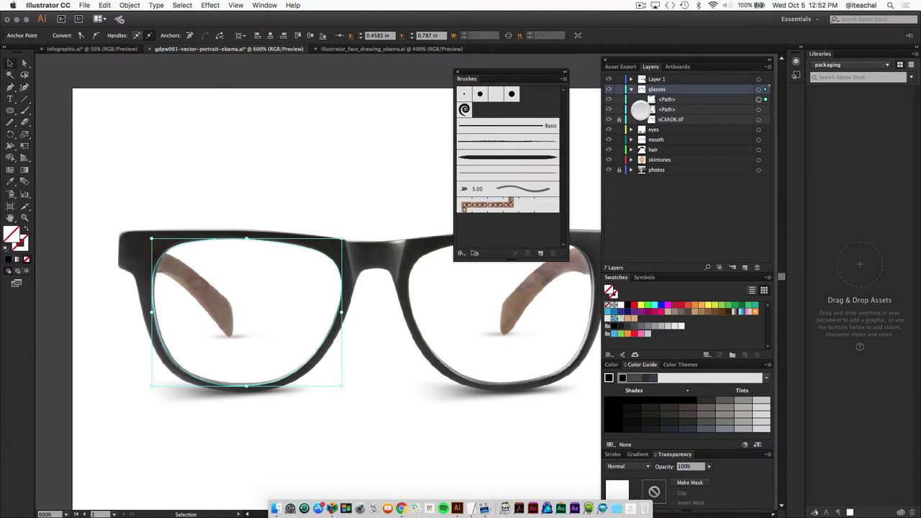
Step: Hide the reference photo and fill the outer frame path black
{"action": "left_click", "coordinate": [608, 120]}
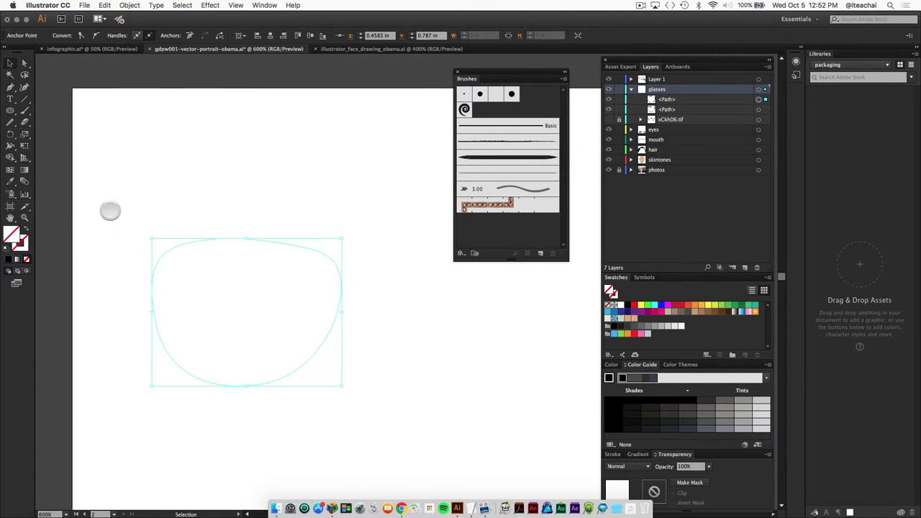
{"action": "left_click_drag", "start_coordinate": [114, 195], "coordinate": [216, 282]}
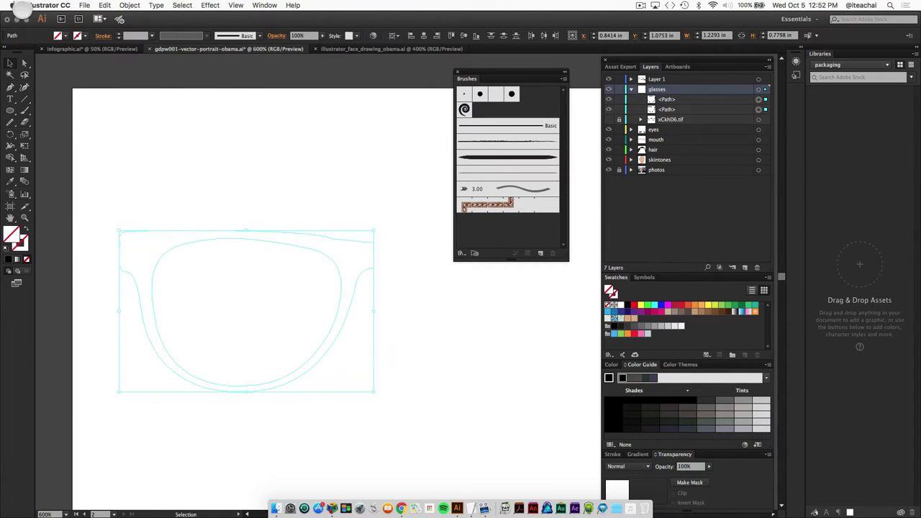
{"action": "left_click", "coordinate": [165, 214]}
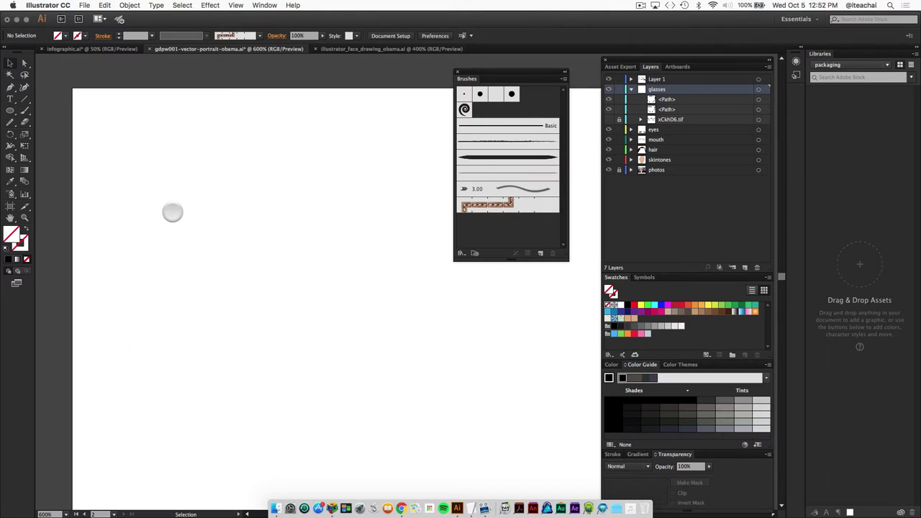
{"action": "left_click", "coordinate": [165, 233]}
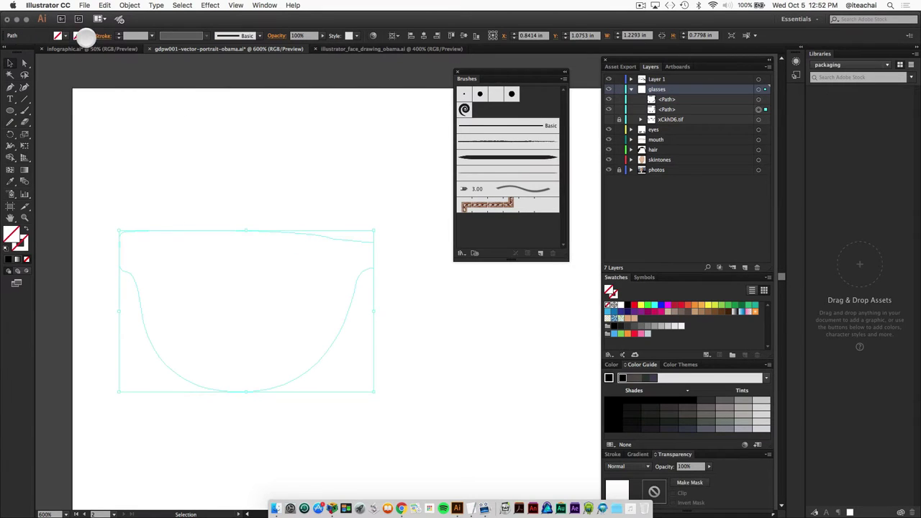
{"action": "left_click", "coordinate": [64, 35]}
{"action": "left_click", "coordinate": [11, 79]}
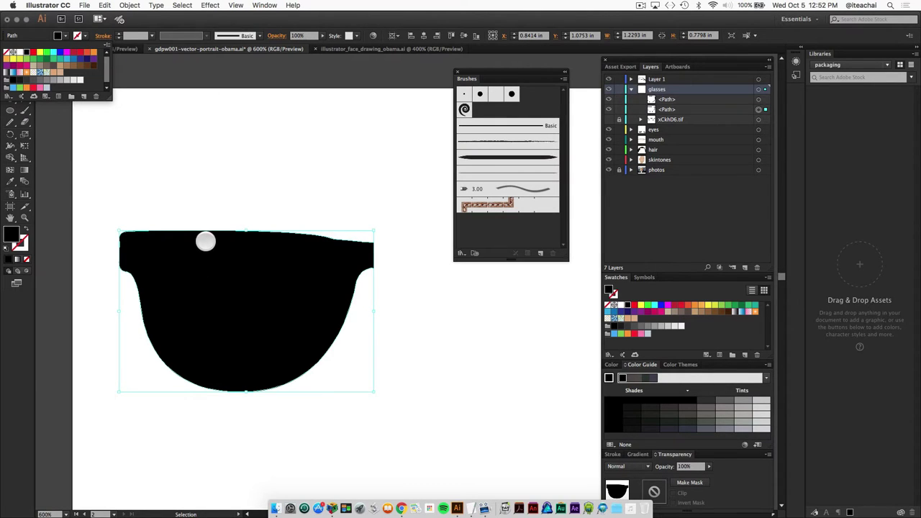
{"action": "left_click", "coordinate": [164, 251]}
Step: Fill the inner lens path white
{"action": "left_click", "coordinate": [173, 249]}
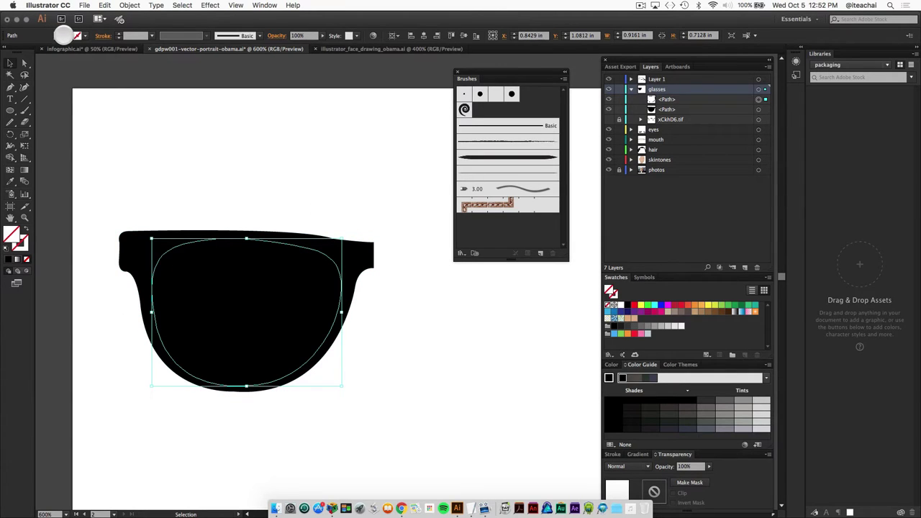
{"action": "left_click", "coordinate": [61, 35]}
{"action": "left_click", "coordinate": [17, 53]}
{"action": "key", "text": "Escape"}
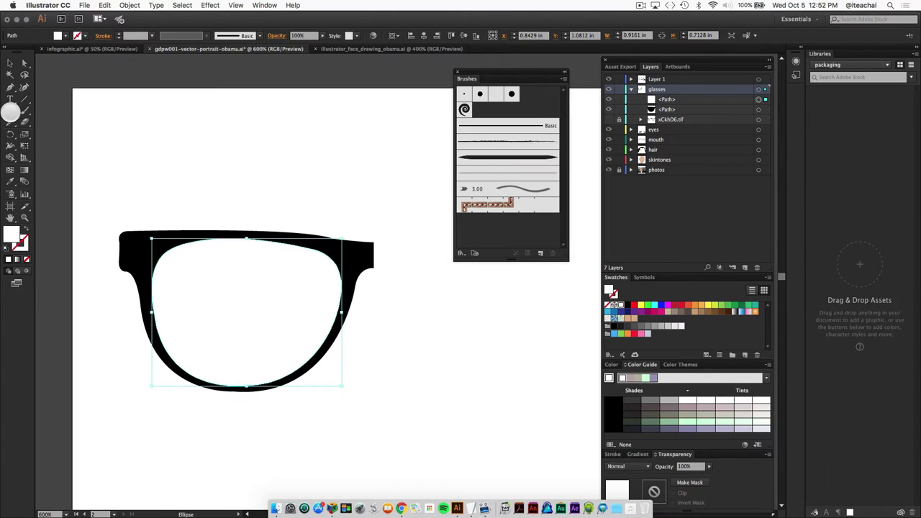
Step: Draw a bright green rectangle covering the glasses area
{"action": "left_click", "coordinate": [10, 110]}
{"action": "left_click_drag", "start_coordinate": [7, 111], "coordinate": [59, 110]}
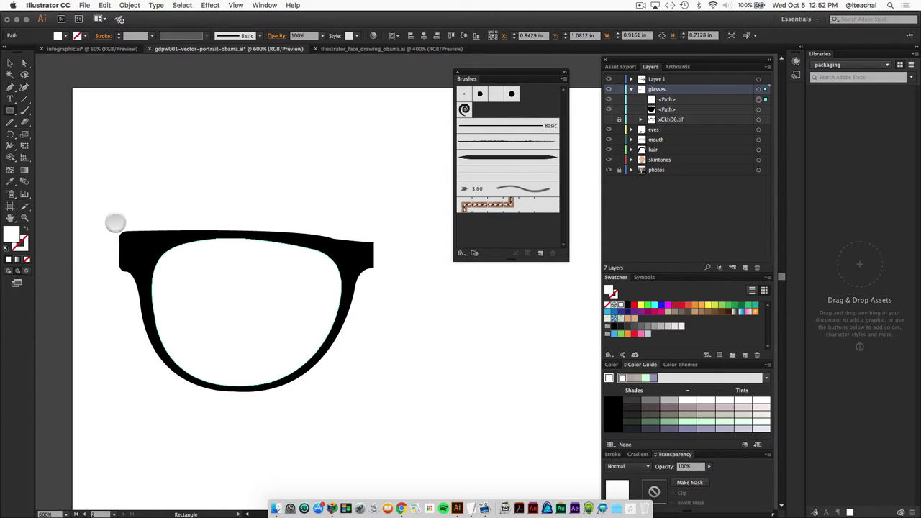
{"action": "left_click_drag", "start_coordinate": [98, 206], "coordinate": [610, 423]}
{"action": "left_click", "coordinate": [647, 306]}
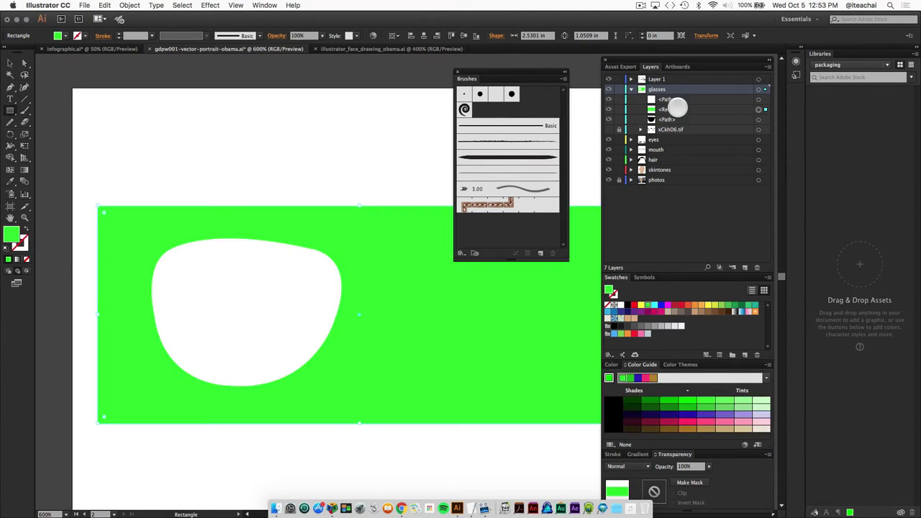
Step: Move the green rectangle beneath the glasses paths and select the frame and lens
{"action": "left_click_drag", "start_coordinate": [676, 109], "coordinate": [671, 121]}
{"action": "left_click", "coordinate": [10, 63]}
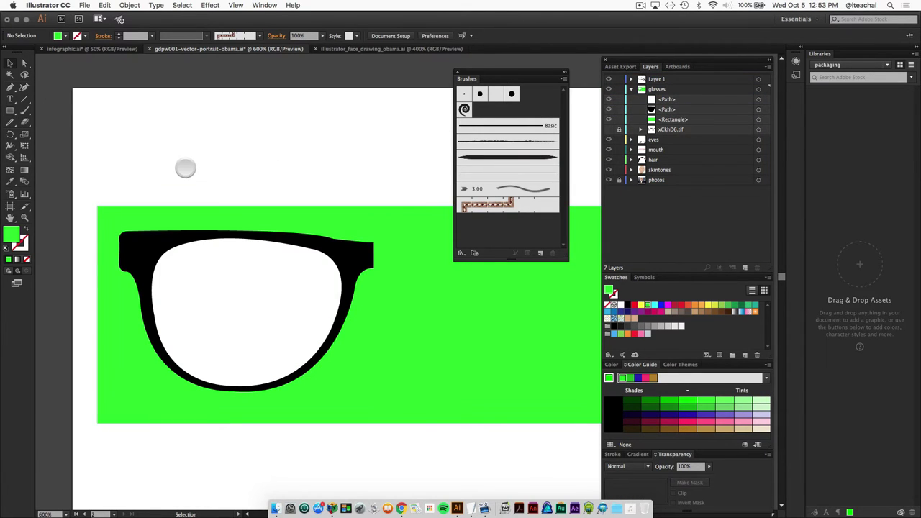
{"action": "left_click", "coordinate": [199, 237]}
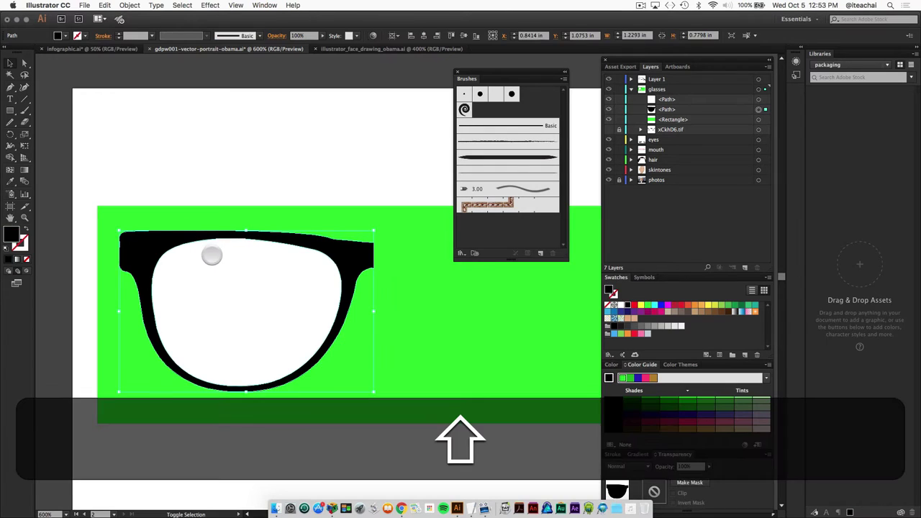
{"action": "left_click", "coordinate": [209, 260], "text": "shift"}
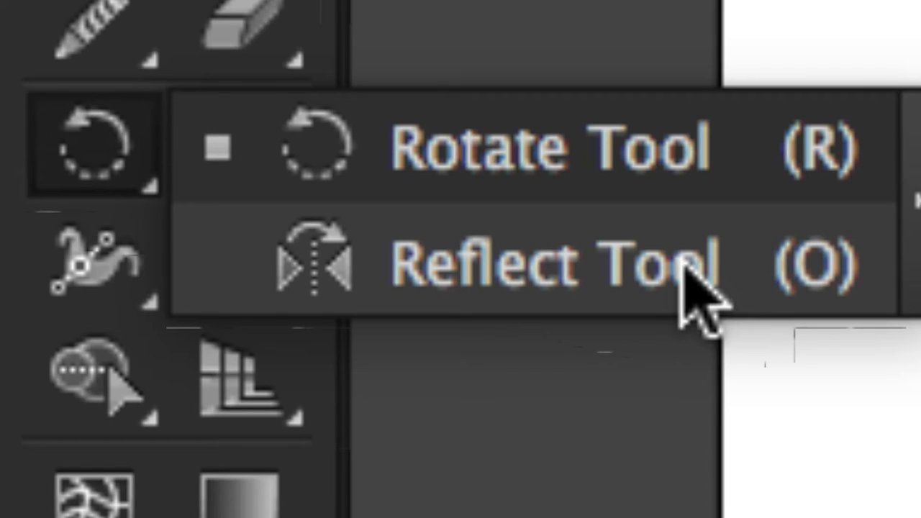
Step: Open the Reflect dialog with the mirror point set at the frame's edge
{"action": "left_click", "coordinate": [682, 262]}
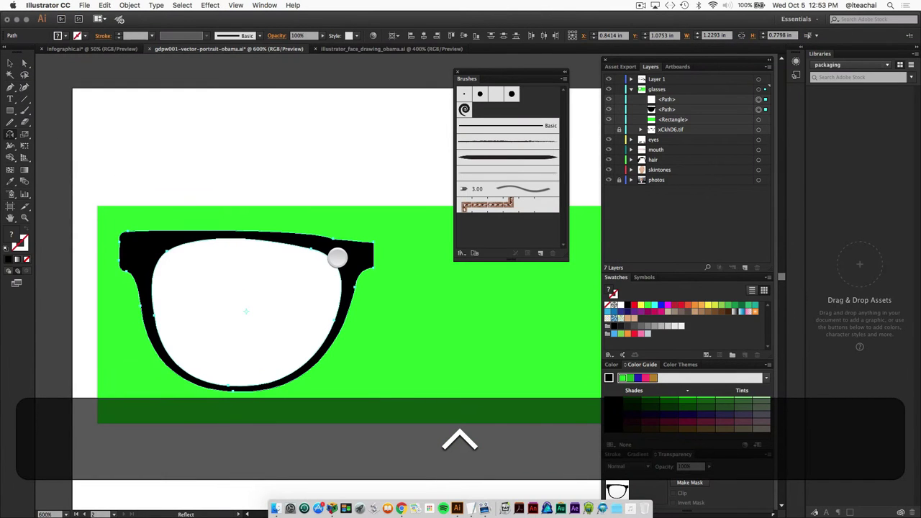
{"action": "key", "text": "ctrl"}
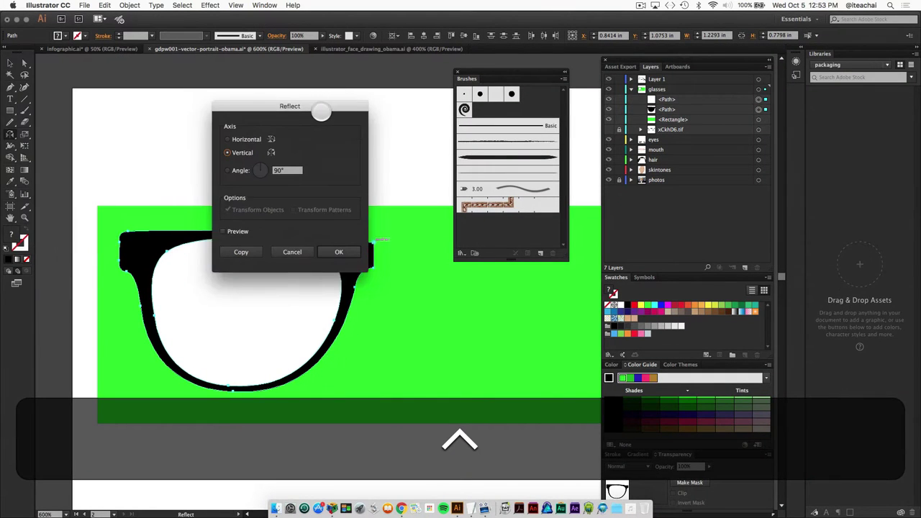
Step: Reflect a copy of the frame and lens across a vertical 90° axis, then select the left frame half
{"action": "left_click_drag", "start_coordinate": [321, 112], "coordinate": [362, 182]}
{"action": "key", "text": "ctrl"}
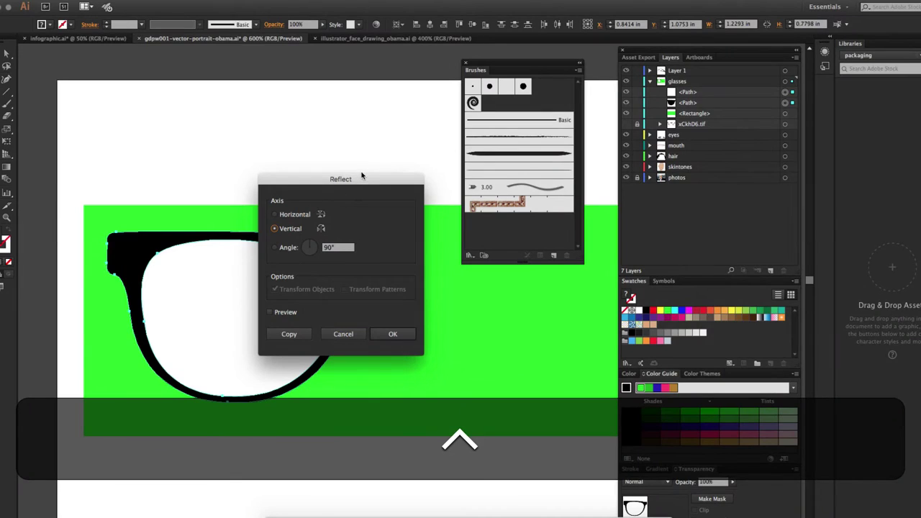
{"action": "left_click_drag", "start_coordinate": [461, 122], "coordinate": [543, 0]}
{"action": "left_click_drag", "start_coordinate": [388, 91], "coordinate": [276, 82]}
{"action": "left_click", "coordinate": [318, 203]}
{"action": "key", "text": "ctrl"}
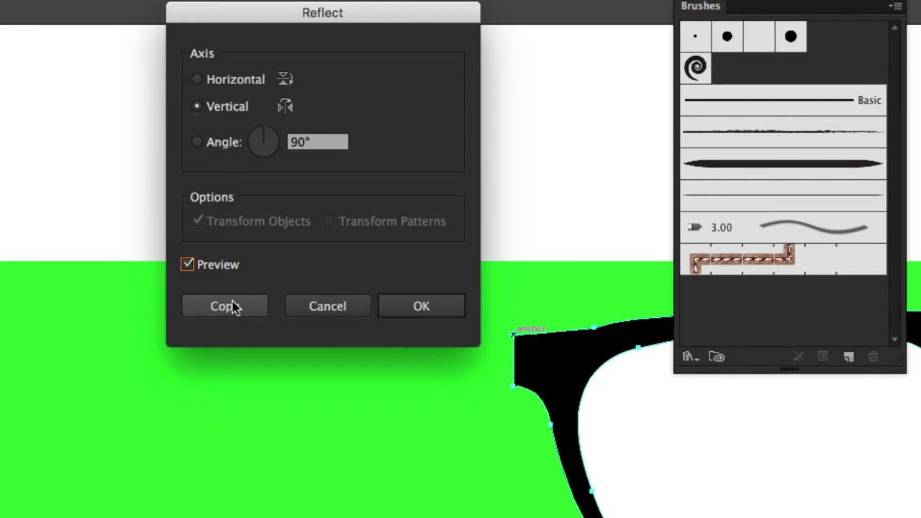
{"action": "left_click", "coordinate": [230, 305]}
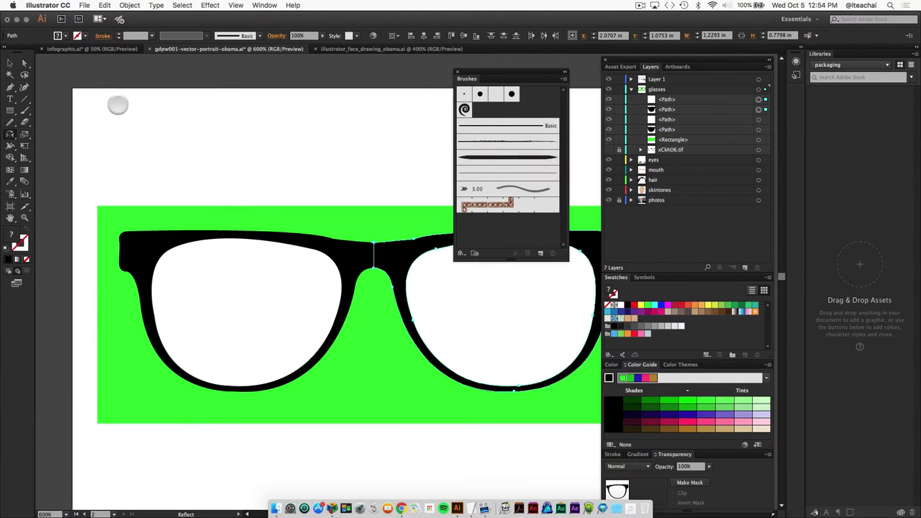
{"action": "key", "text": "v"}
{"action": "left_click", "coordinate": [339, 162]}
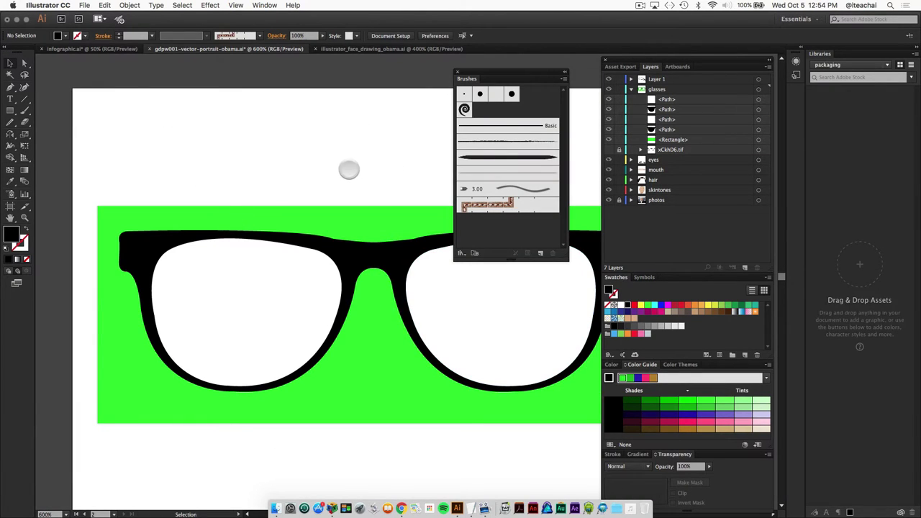
{"action": "left_click", "coordinate": [356, 254]}
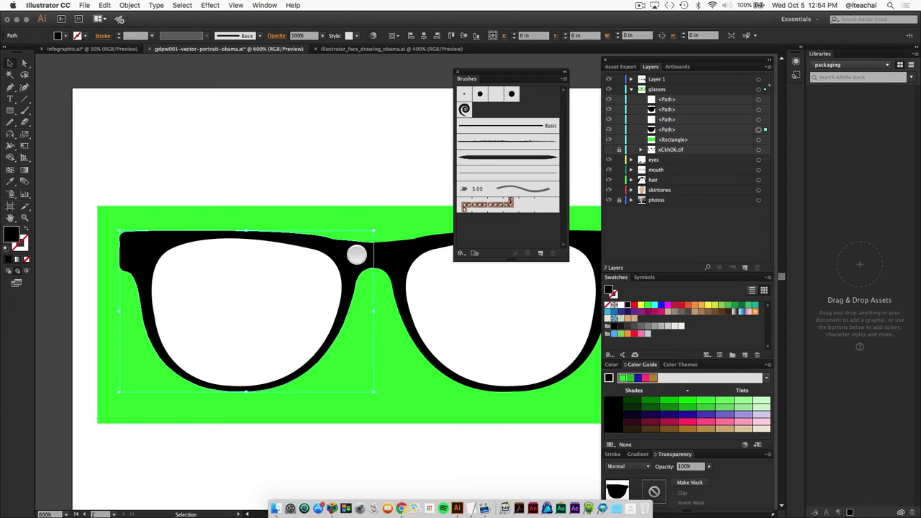
Step: Select both frame halves and unite them across the bridge with the Shape Builder tool
{"action": "left_click", "coordinate": [389, 252], "text": "shift"}
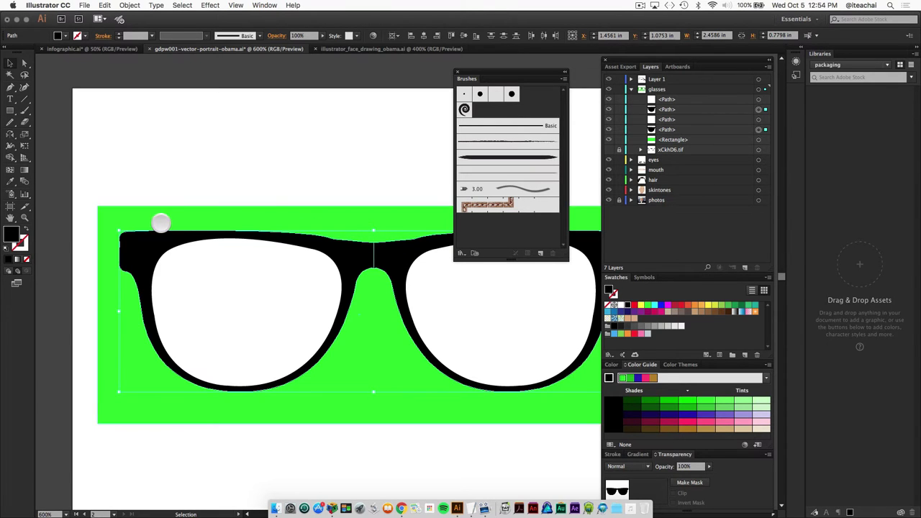
{"action": "key", "text": "shift"}
{"action": "left_click", "coordinate": [72, 104]}
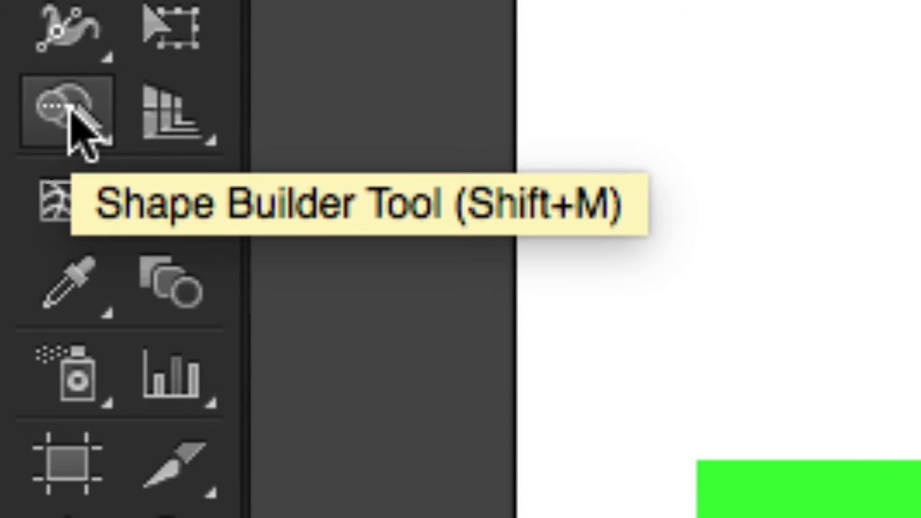
{"action": "key", "text": "shift"}
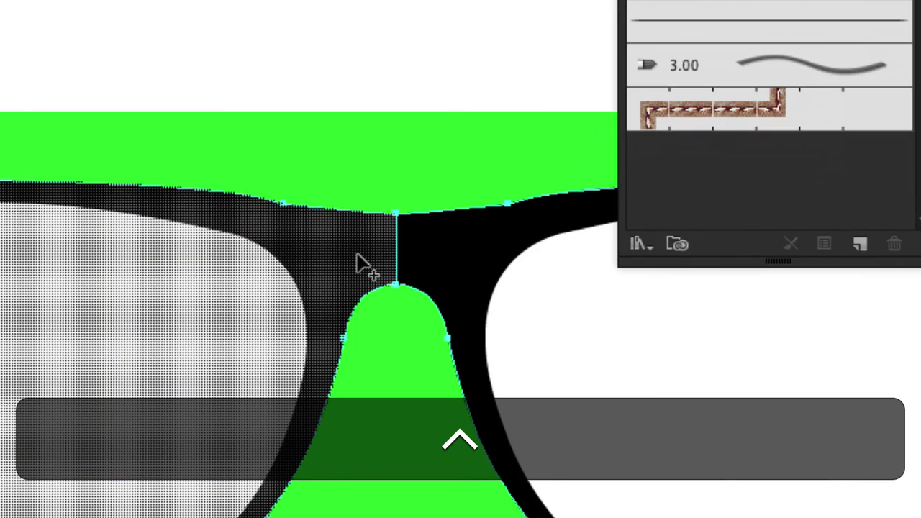
{"action": "left_click_drag", "start_coordinate": [360, 256], "coordinate": [394, 257]}
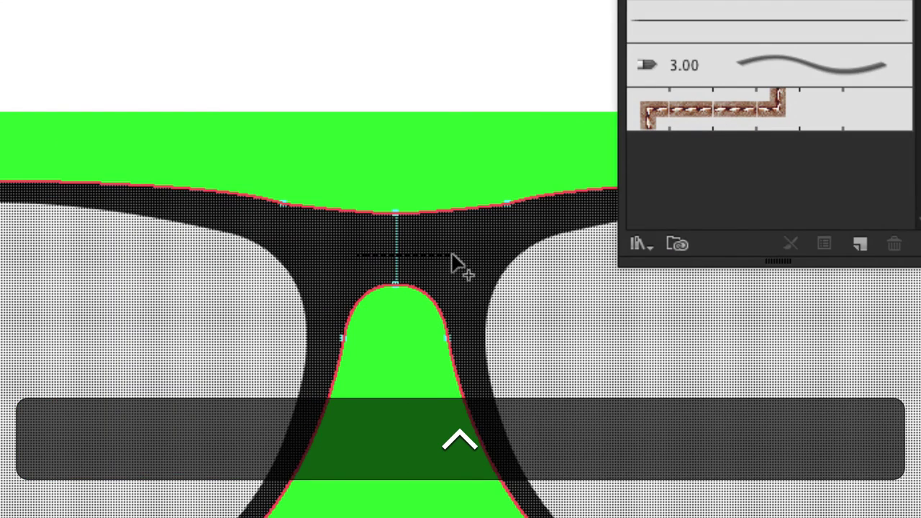
{"action": "left_click_drag", "start_coordinate": [453, 263], "coordinate": [454, 263]}
{"action": "scroll", "coordinate": [371, 255], "scroll_direction": "down", "scroll_amount": 2}
{"action": "scroll", "coordinate": [418, 264], "scroll_direction": "up", "scroll_amount": 2}
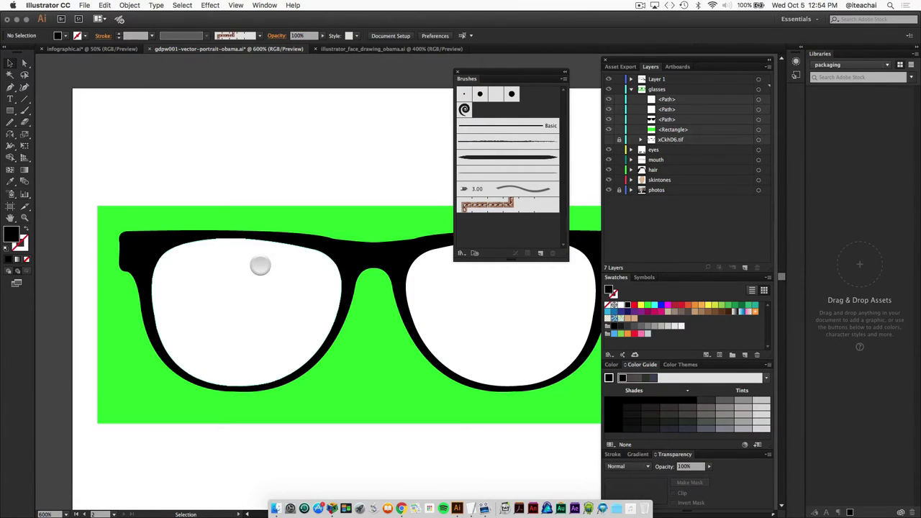
{"action": "left_click", "coordinate": [258, 265]}
Step: Select both lenses, close the Brushes panel, and copy the lenses with Cmd+C
{"action": "left_click", "coordinate": [497, 323], "text": "shift"}
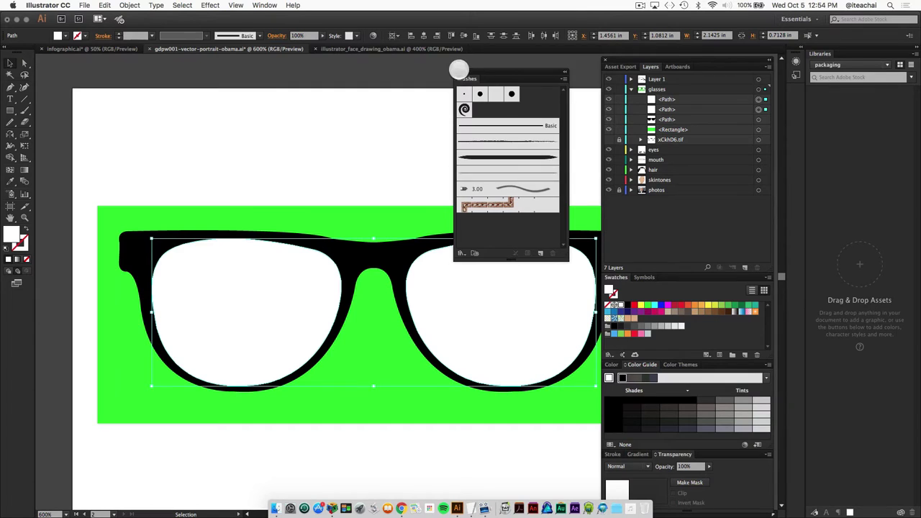
{"action": "left_click", "coordinate": [458, 72]}
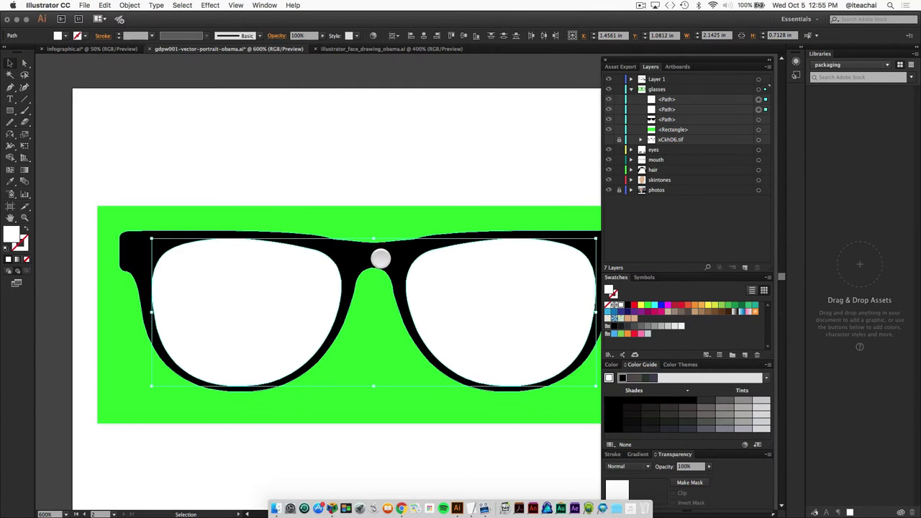
{"action": "key", "text": "super"}
{"action": "key", "text": "super+c"}
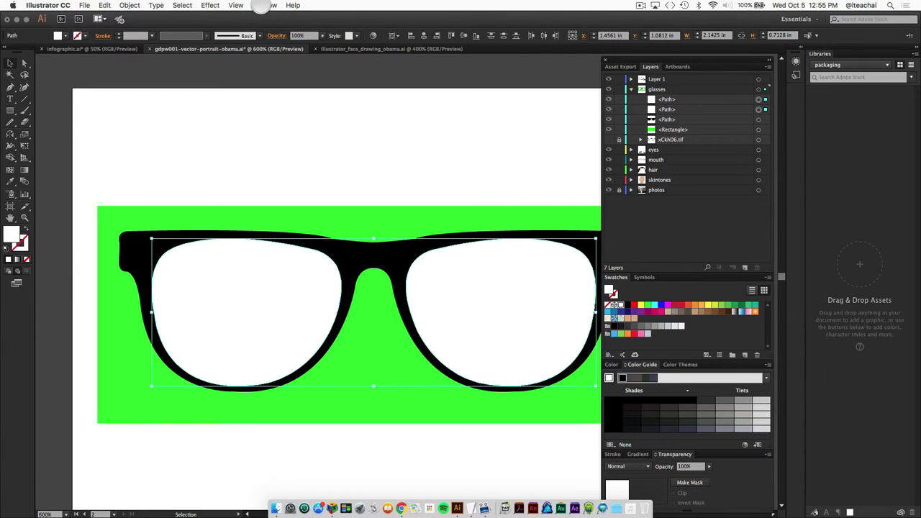
Step: Open Window > Pathfinder and drag the panel over the canvas
{"action": "left_click", "coordinate": [262, 5]}
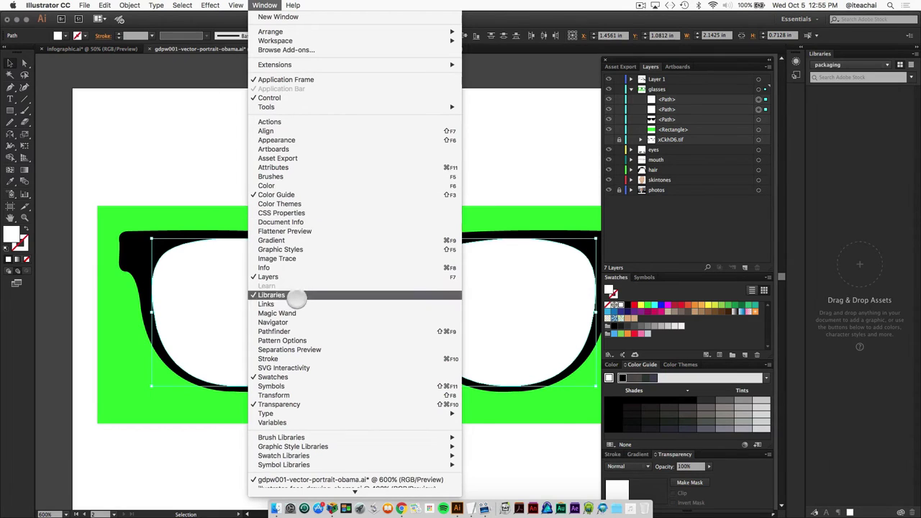
{"action": "key", "text": "ctrl"}
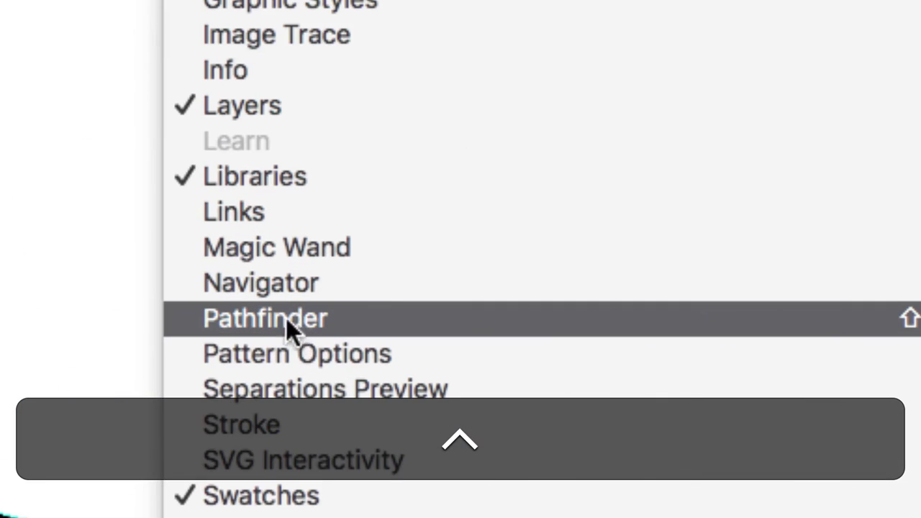
{"action": "left_click", "coordinate": [296, 322]}
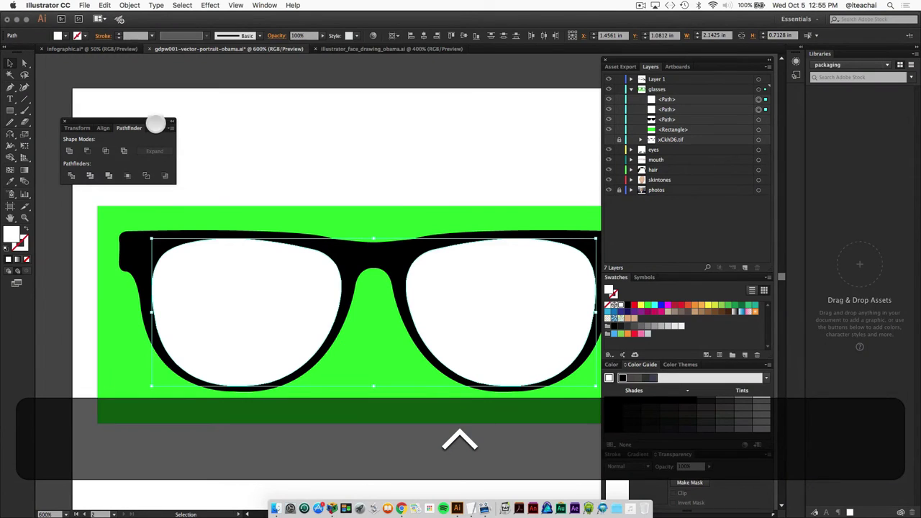
{"action": "left_click_drag", "start_coordinate": [155, 121], "coordinate": [431, 137]}
{"action": "key", "text": "ctrl"}
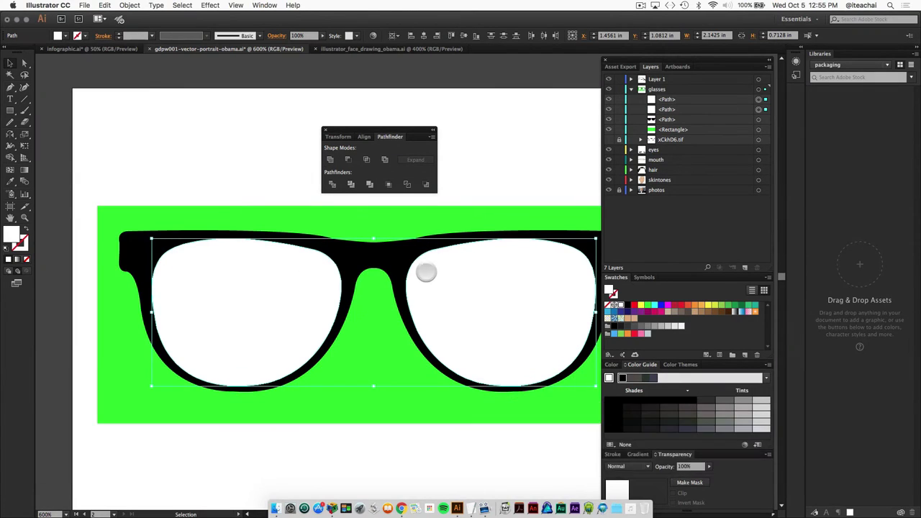
Step: Unite the two lenses, then subtract them from the black frame with Minus Front
{"action": "left_click", "coordinate": [330, 161]}
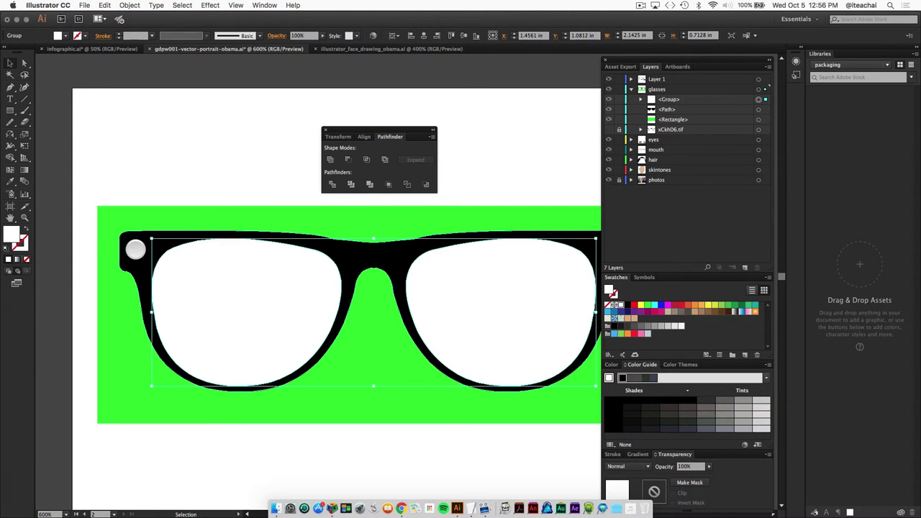
{"action": "left_click", "coordinate": [135, 248], "text": "shift"}
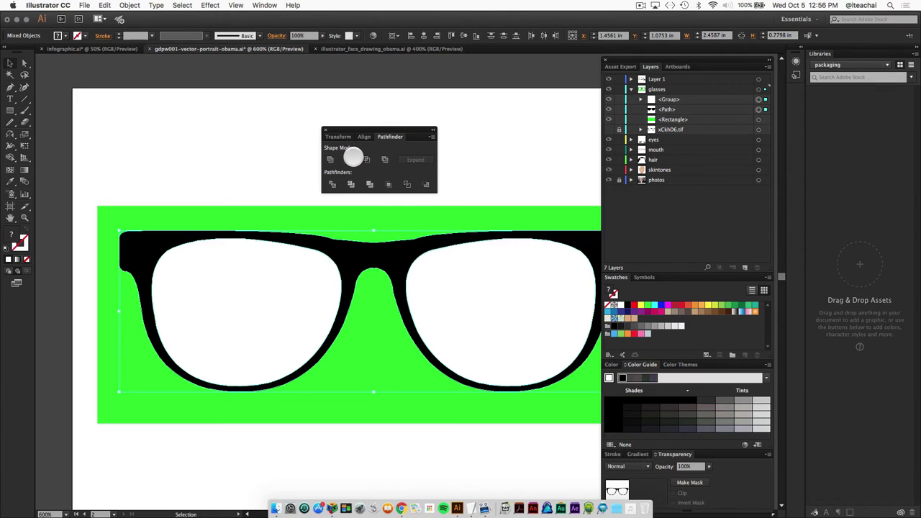
{"action": "left_click", "coordinate": [348, 159]}
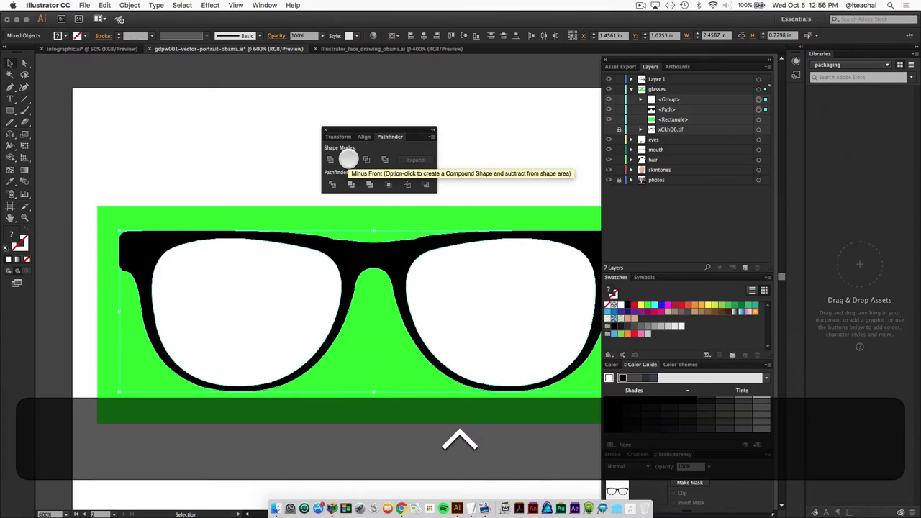
{"action": "left_click", "coordinate": [345, 158]}
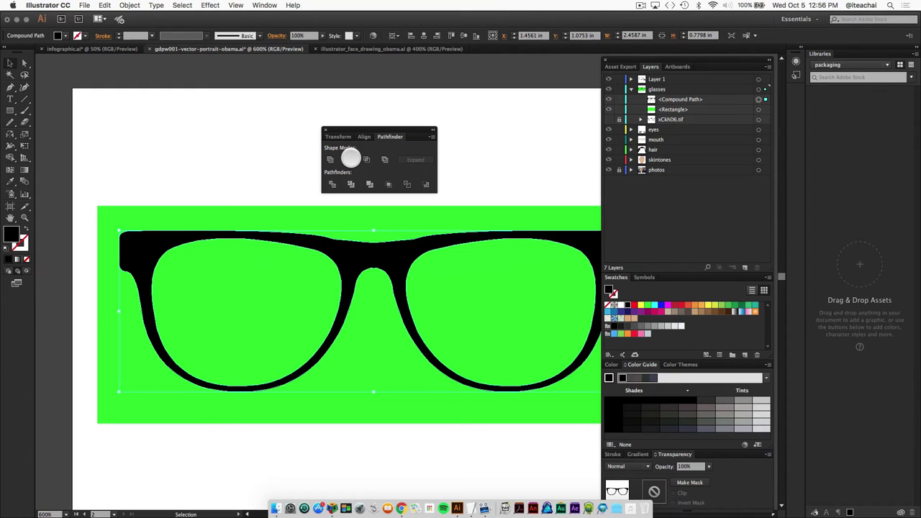
{"action": "key", "text": "super"}
{"action": "key", "text": "super+z"}
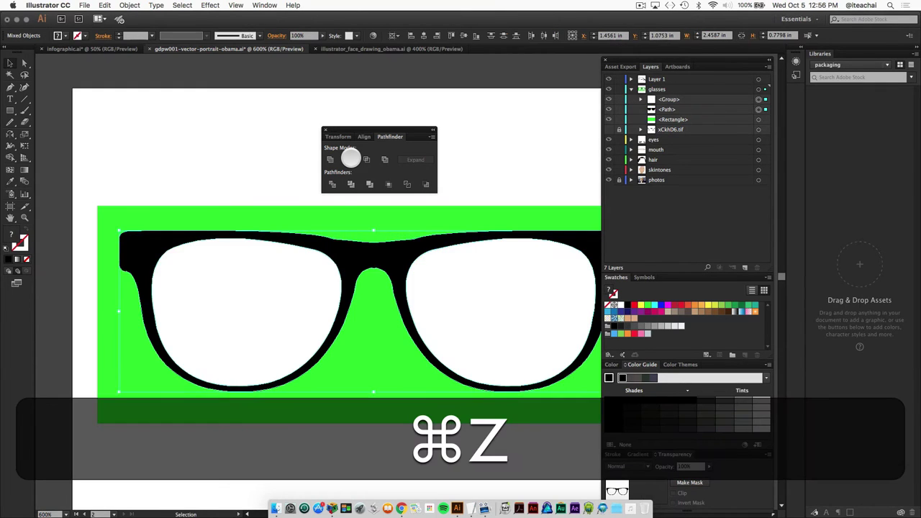
{"action": "left_click", "coordinate": [130, 5]}
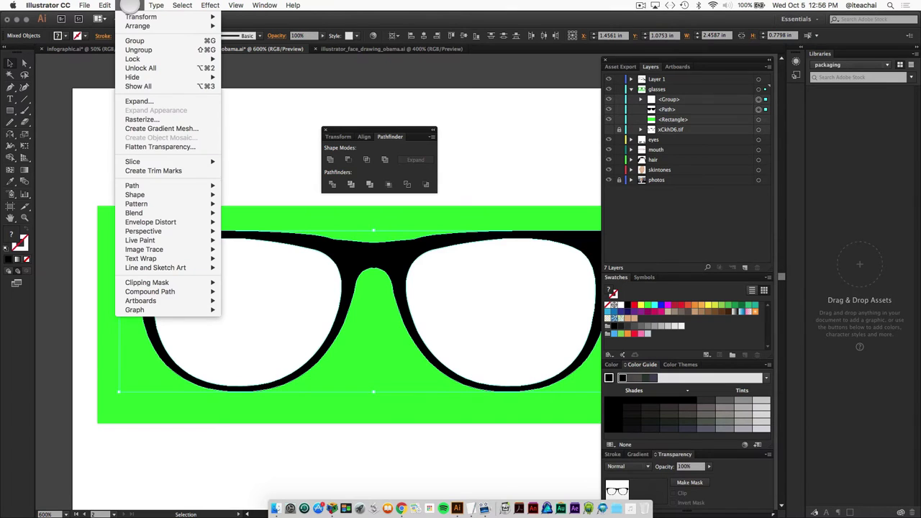
{"action": "key", "text": "ctrl"}
{"action": "mouse_move", "coordinate": [123, 291]}
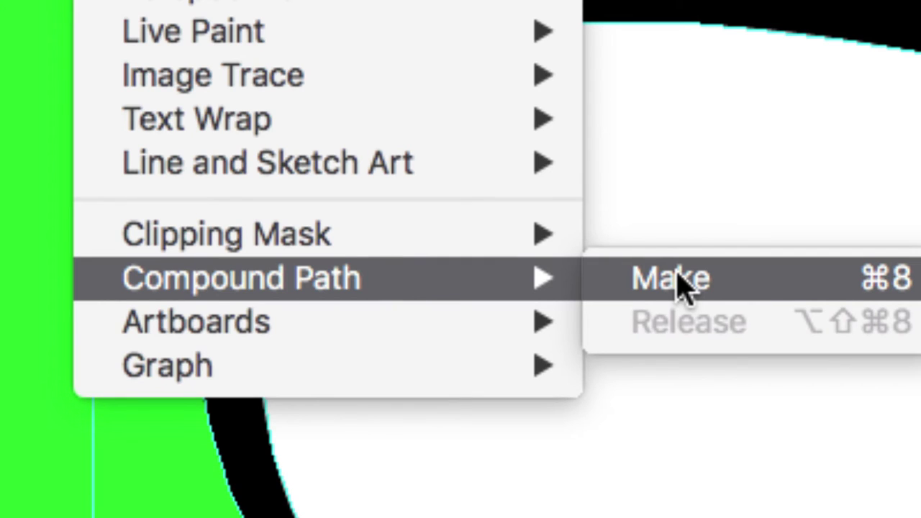
{"action": "key", "text": "ctrl"}
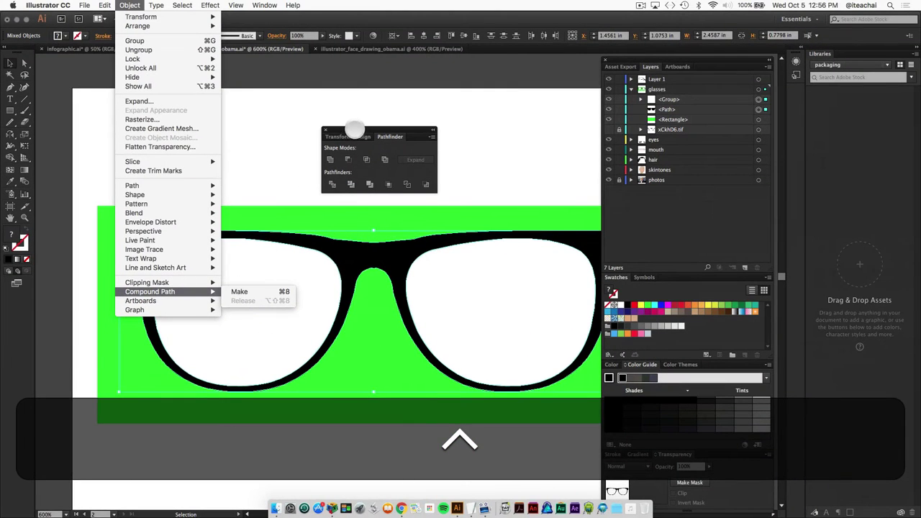
{"action": "left_click", "coordinate": [354, 128]}
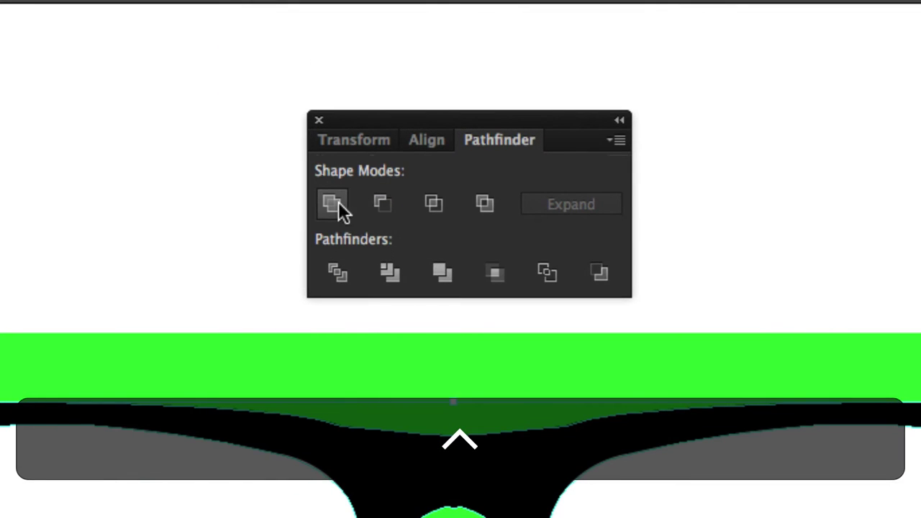
{"action": "left_click", "coordinate": [338, 203]}
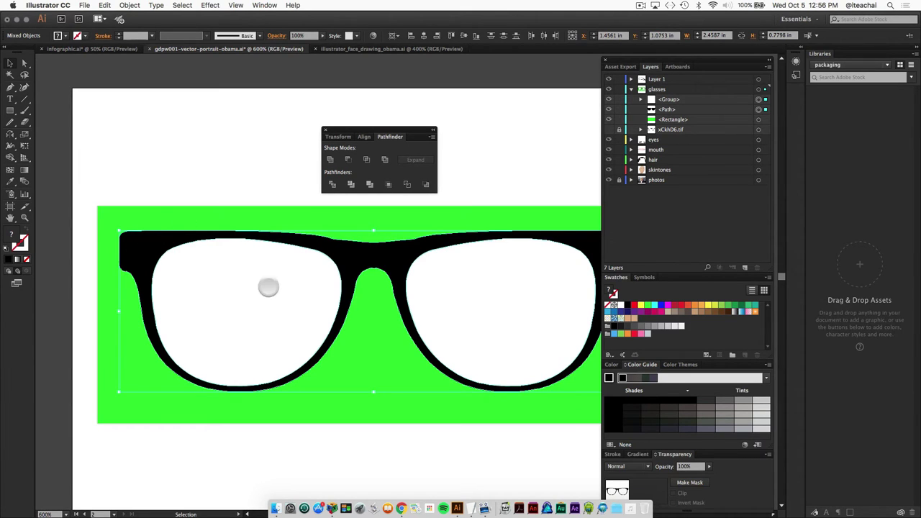
{"action": "left_click", "coordinate": [273, 270]}
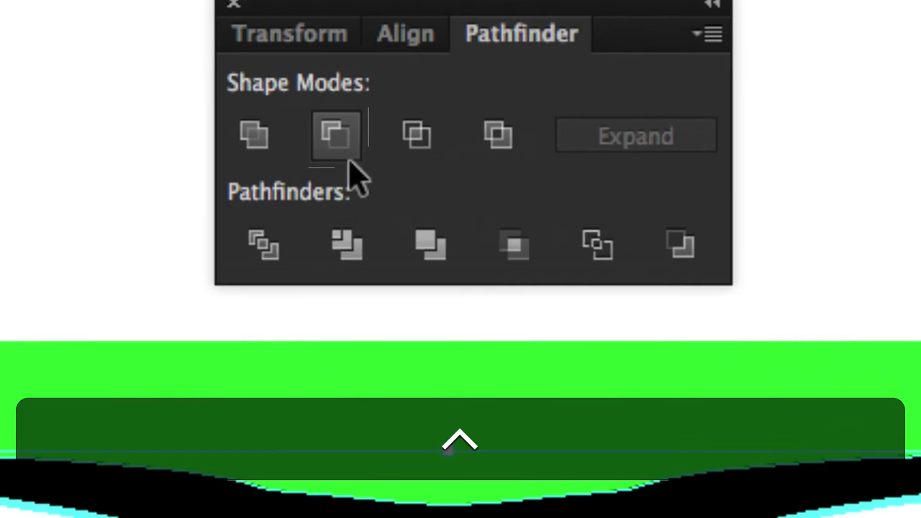
{"action": "left_click", "coordinate": [350, 161]}
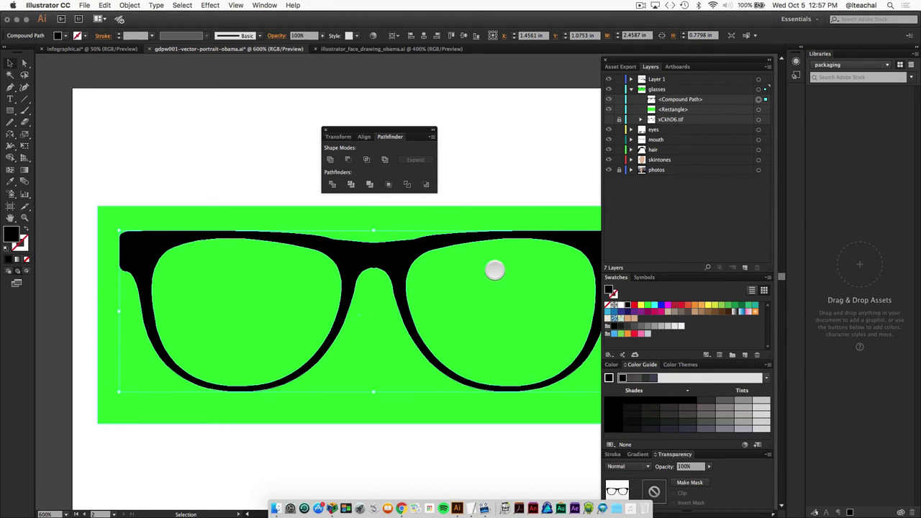
Step: Paste the lens shapes in place and move one <Path> above the frame's <Compound Path>
{"action": "left_click", "coordinate": [488, 186]}
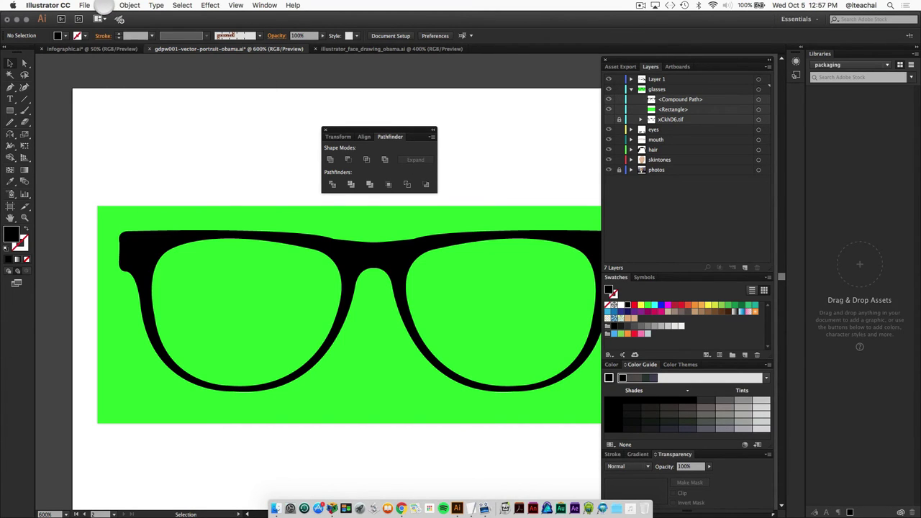
{"action": "left_click", "coordinate": [103, 5]}
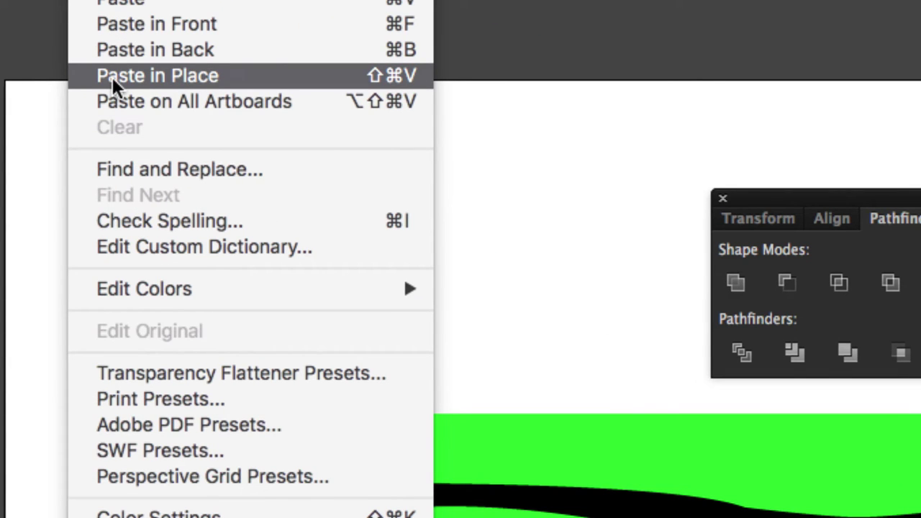
{"action": "left_click", "coordinate": [112, 77]}
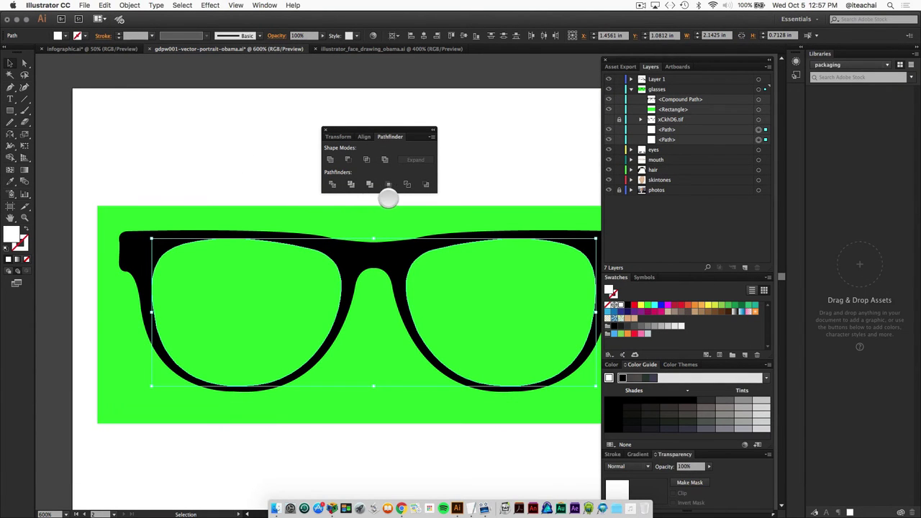
{"action": "key", "text": "ctrl"}
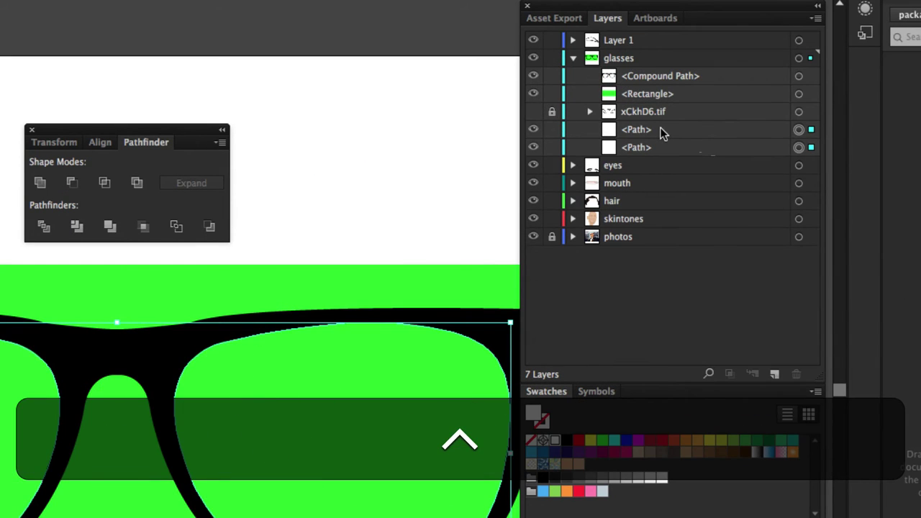
{"action": "left_click_drag", "start_coordinate": [662, 132], "coordinate": [660, 67]}
{"action": "key", "text": "ctrl"}
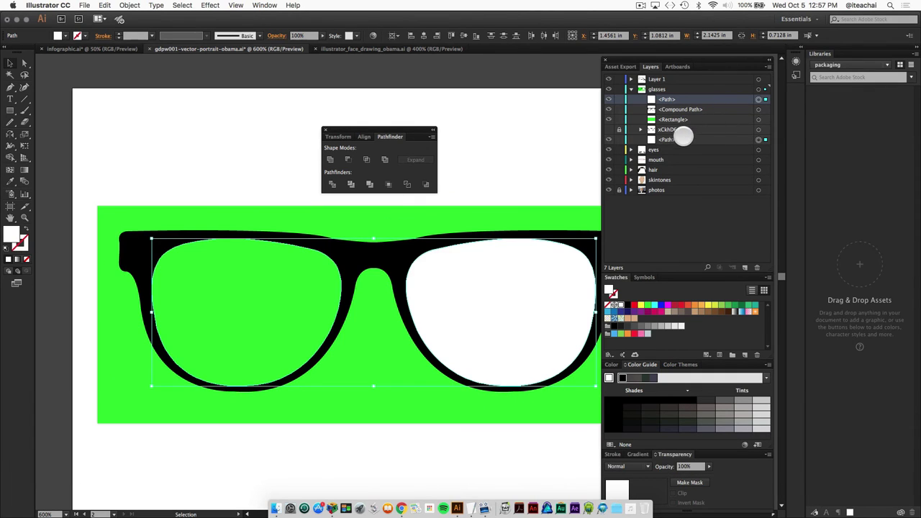
Step: Raise the second lens above the frame, set lenses to 48% opacity, and delete the green background
{"action": "left_click_drag", "start_coordinate": [681, 139], "coordinate": [679, 102]}
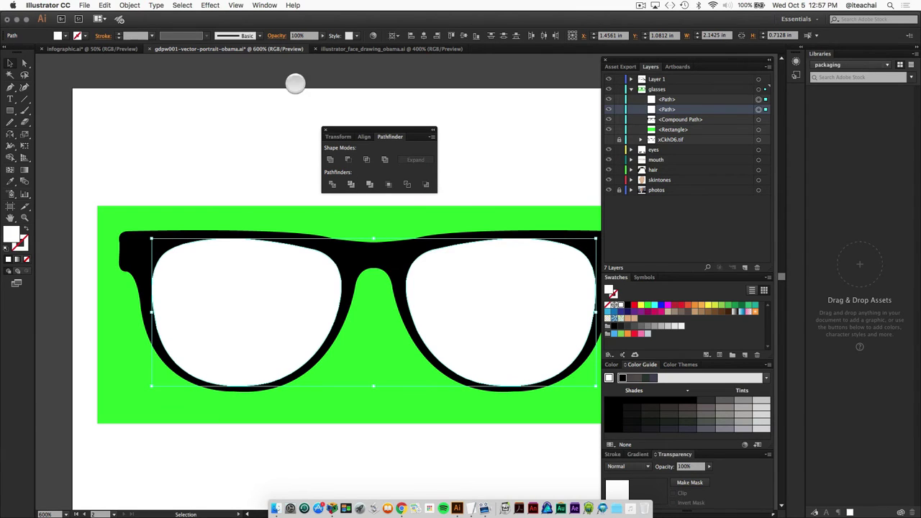
{"action": "left_click_drag", "start_coordinate": [320, 46], "coordinate": [302, 46]}
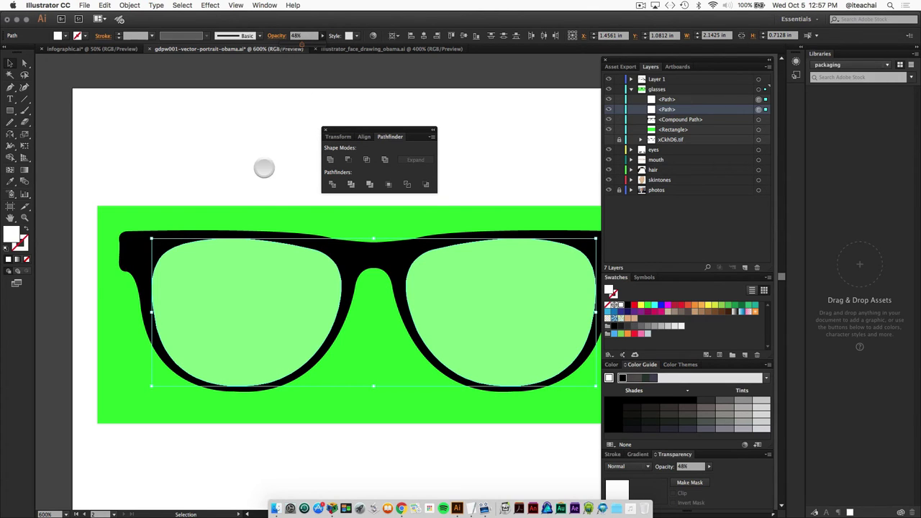
{"action": "left_click", "coordinate": [267, 210]}
{"action": "key", "text": "Delete"}
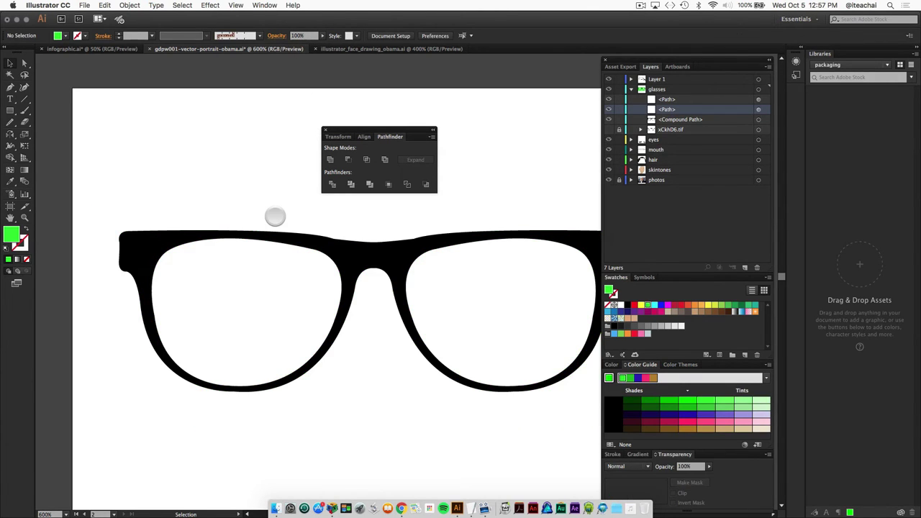
{"action": "left_click_drag", "start_coordinate": [161, 189], "coordinate": [547, 417]}
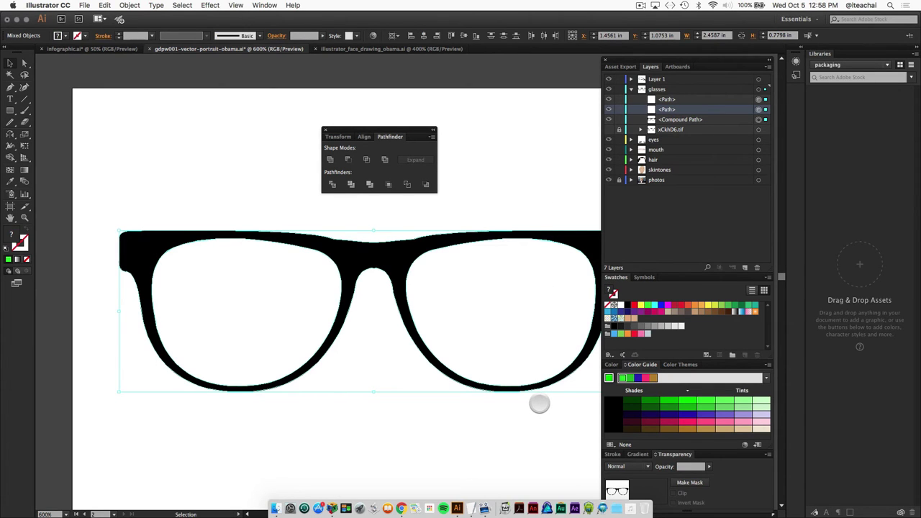
Step: Move the glasses onto the portrait and scale them proportionally down to sit over the eyes
{"action": "key", "text": "super+minus"}
{"action": "key", "text": "super+minus"}
{"action": "key", "text": "super+minus"}
{"action": "key", "text": "super+minus"}
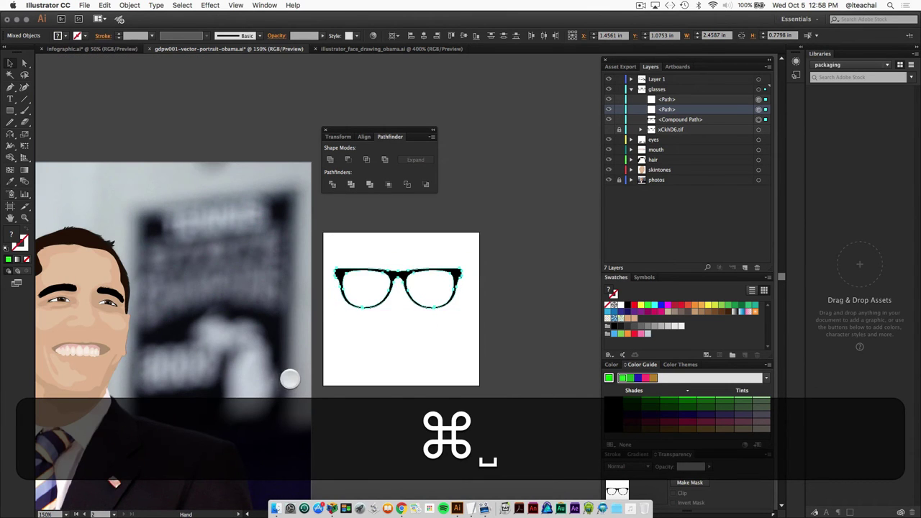
{"action": "left_click_drag", "start_coordinate": [293, 376], "coordinate": [467, 376]}
{"action": "left_click_drag", "start_coordinate": [598, 288], "coordinate": [265, 286]}
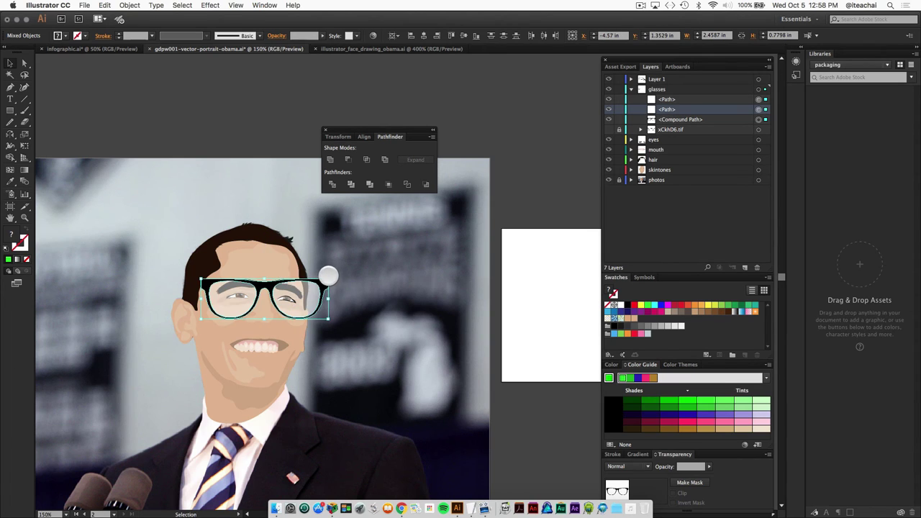
{"action": "mouse_move", "coordinate": [326, 278]}
{"action": "left_mouse_down"}
{"action": "mouse_move", "coordinate": [320, 294]}
{"action": "mouse_move", "coordinate": [252, 301]}
{"action": "mouse_move", "coordinate": [272, 295]}
{"action": "mouse_move", "coordinate": [248, 291]}
{"action": "mouse_move", "coordinate": [333, 280]}
{"action": "mouse_move", "coordinate": [319, 283]}
{"action": "left_mouse_up"}
{"action": "left_click_drag", "start_coordinate": [260, 291], "coordinate": [211, 288]}
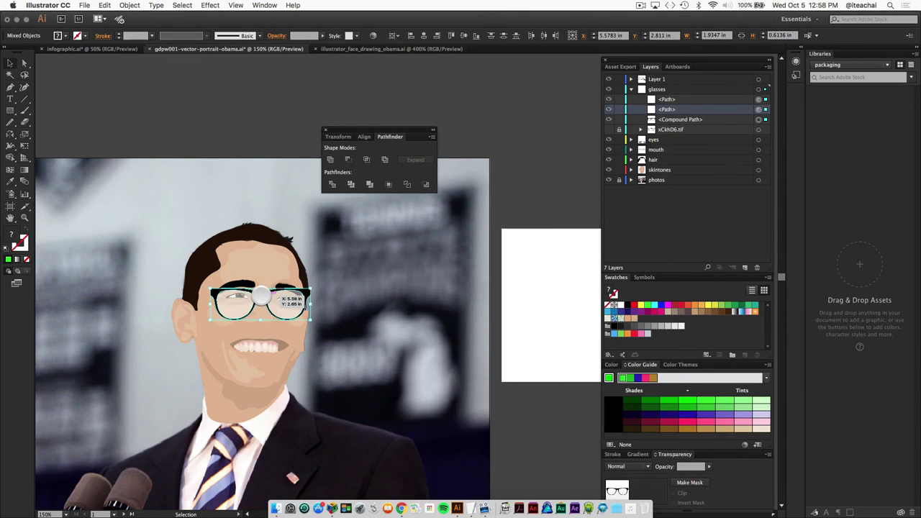
{"action": "left_click_drag", "start_coordinate": [270, 303], "coordinate": [266, 293]}
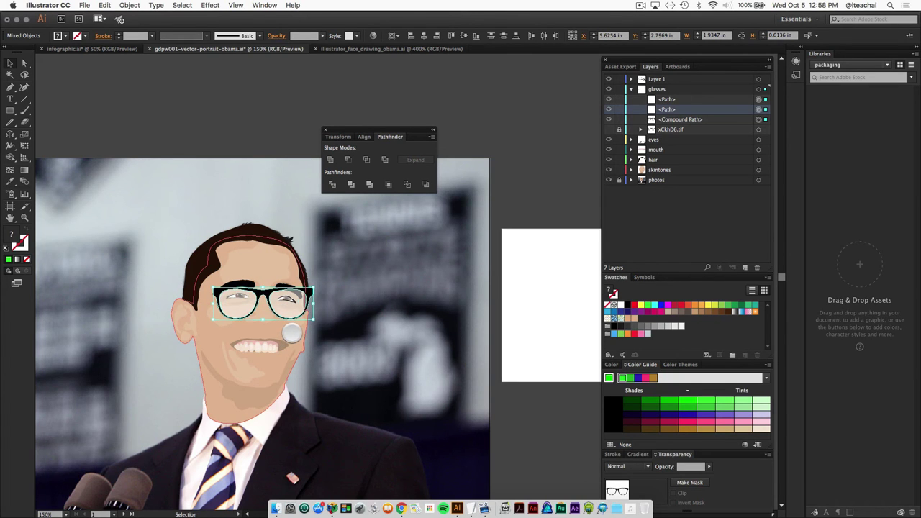
{"action": "key", "text": "super+equal"}
{"action": "key", "text": "super+space"}
{"action": "left_click_drag", "start_coordinate": [285, 354], "coordinate": [471, 348]}
Step: Draw a brown wedge-shaped temple arm from the left hinge back toward the ear
{"action": "left_click", "coordinate": [51, 232]}
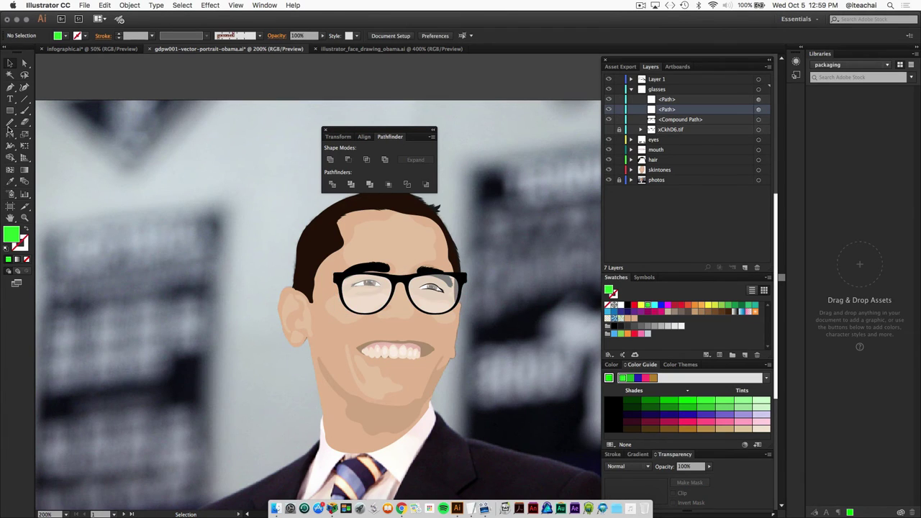
{"action": "left_click", "coordinate": [334, 277]}
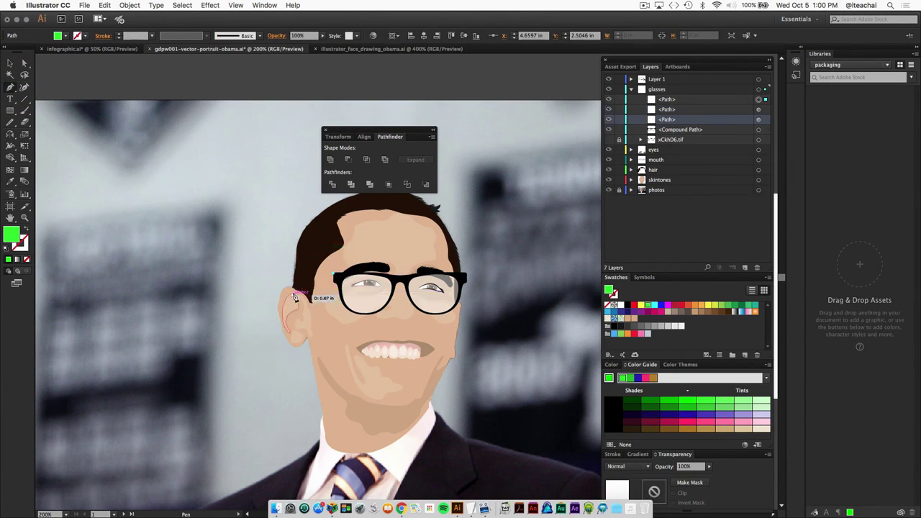
{"action": "left_click", "coordinate": [299, 292]}
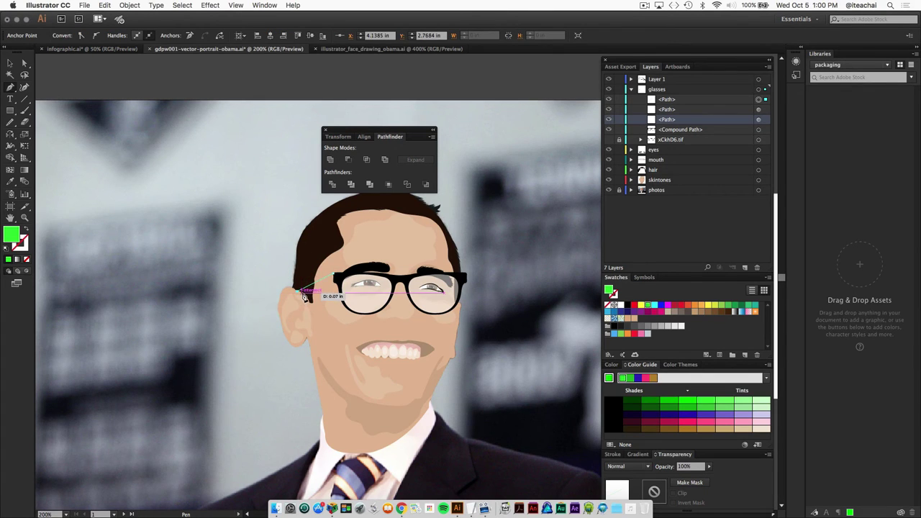
{"action": "left_click_drag", "start_coordinate": [302, 291], "coordinate": [335, 278]}
{"action": "key", "text": "super+shift+a"}
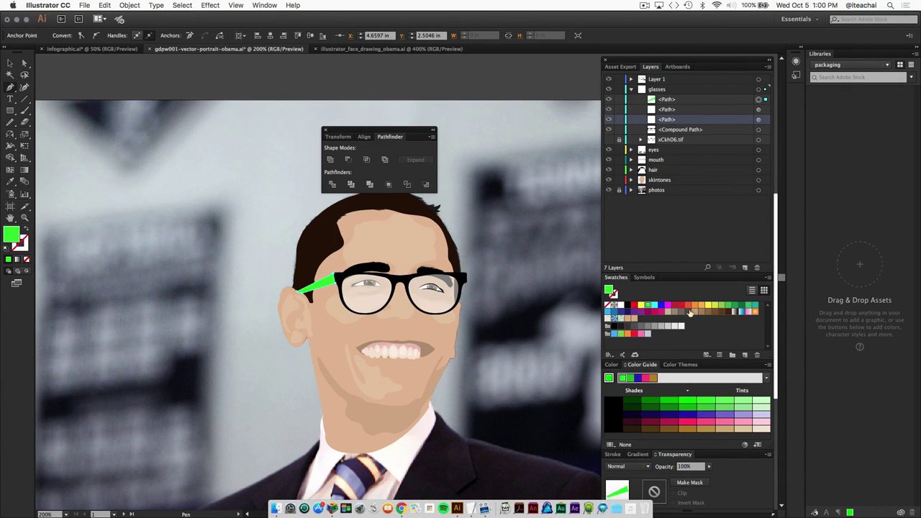
{"action": "left_click", "coordinate": [722, 313]}
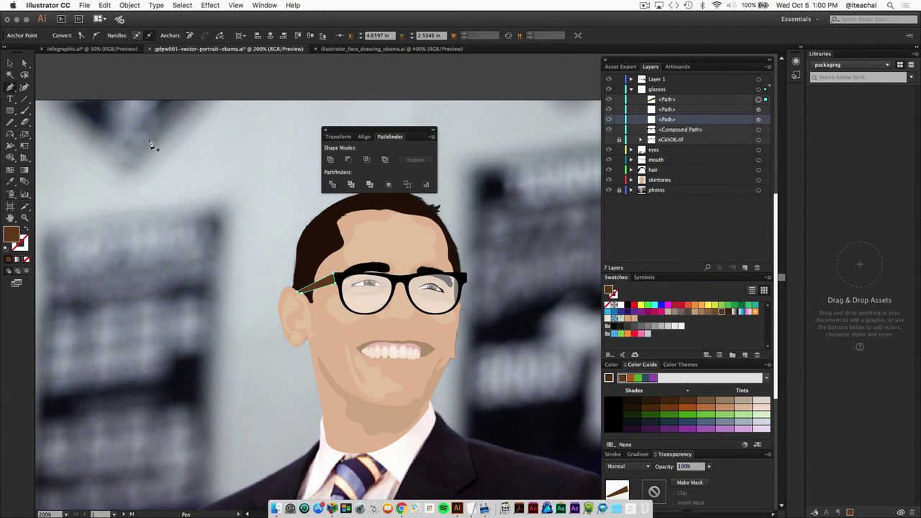
{"action": "left_click", "coordinate": [10, 77]}
{"action": "left_click", "coordinate": [185, 187]}
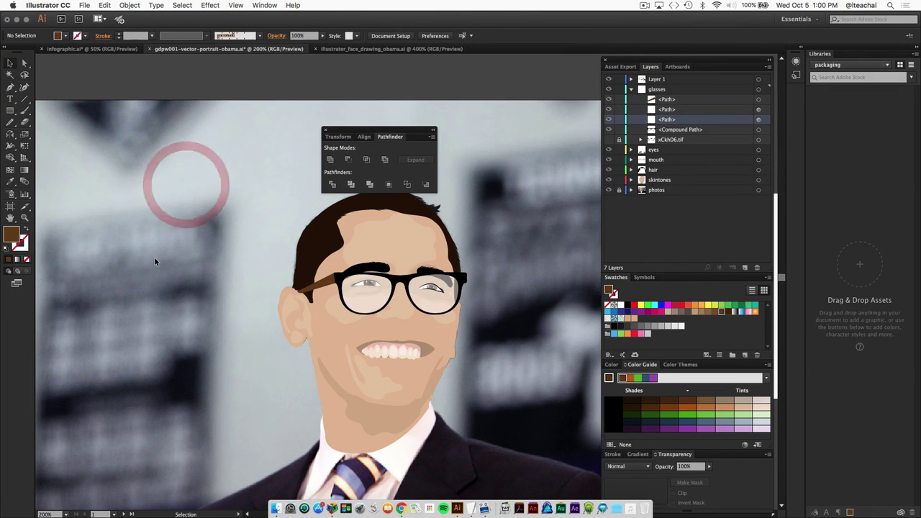
Step: Slightly resize the selected glasses frame and left lens so they fit the face
{"action": "left_click", "coordinate": [462, 277]}
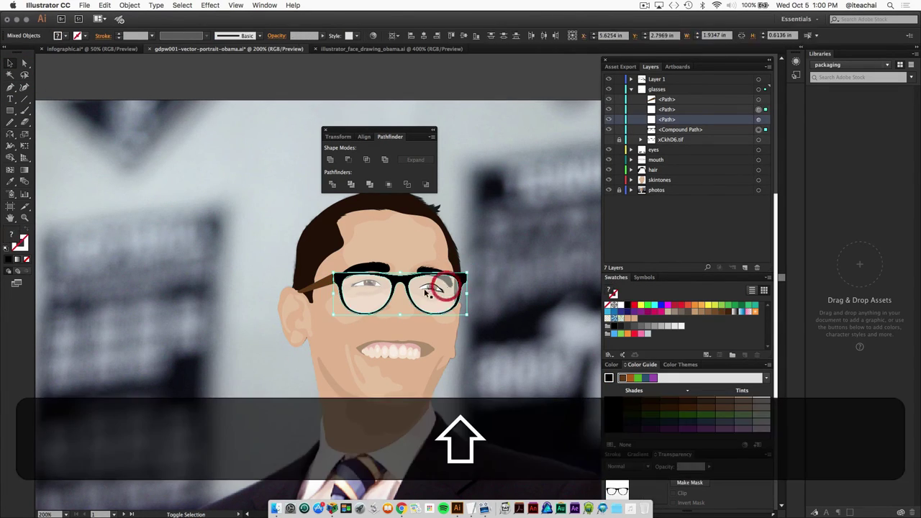
{"action": "left_click", "coordinate": [374, 292], "text": "shift"}
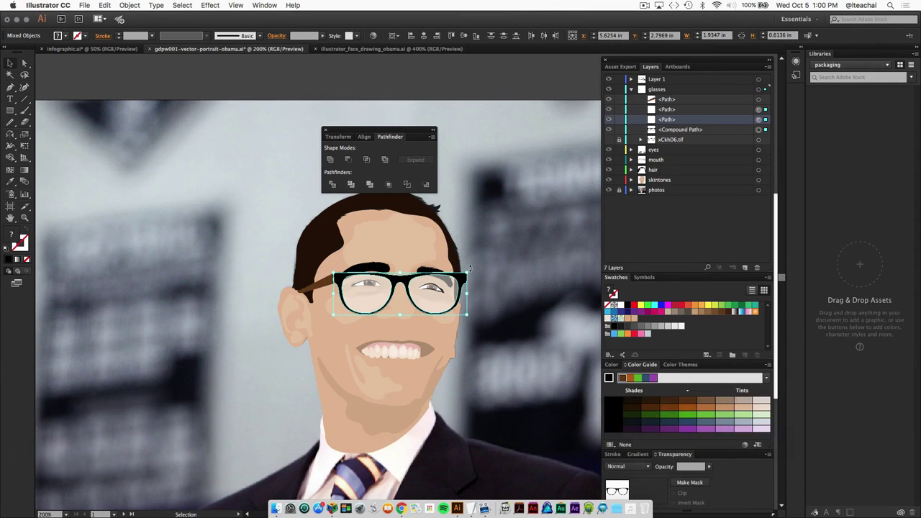
{"action": "left_click", "coordinate": [472, 268], "text": "shift"}
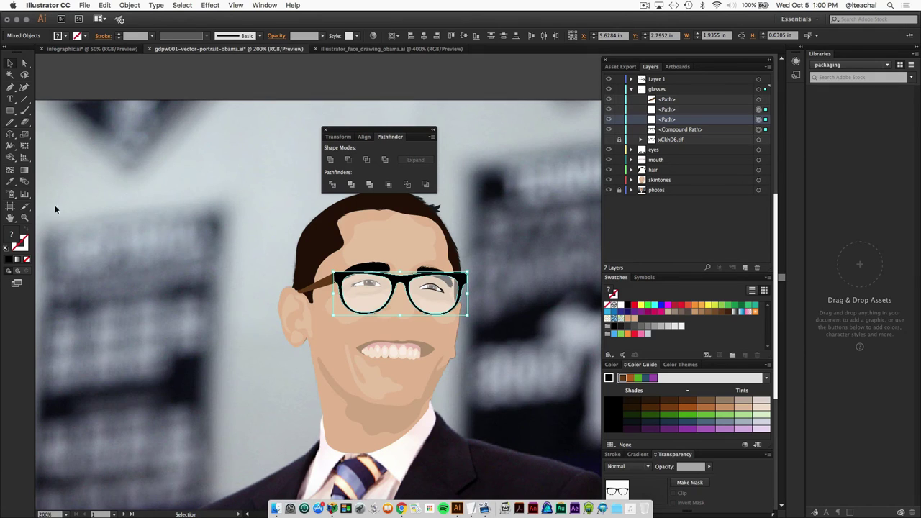
{"action": "left_click", "coordinate": [507, 290]}
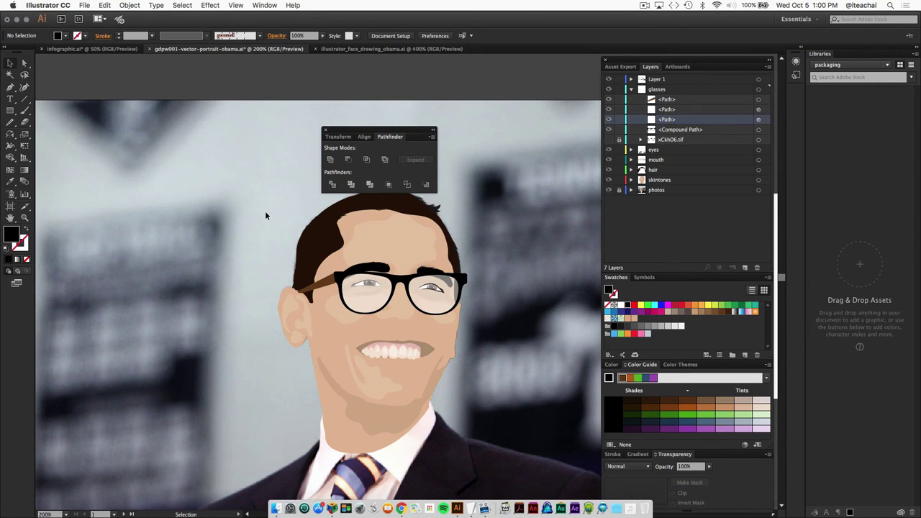
Step: Copy both lenses and paste the copies in front as bases for the glares
{"action": "key", "text": "super+equal"}
{"action": "key", "text": "super+equal"}
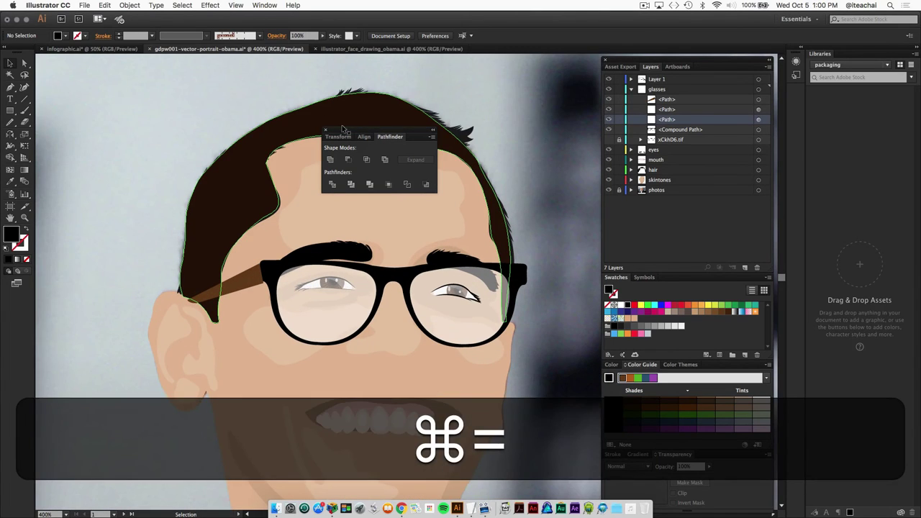
{"action": "left_click_drag", "start_coordinate": [383, 136], "coordinate": [135, 81]}
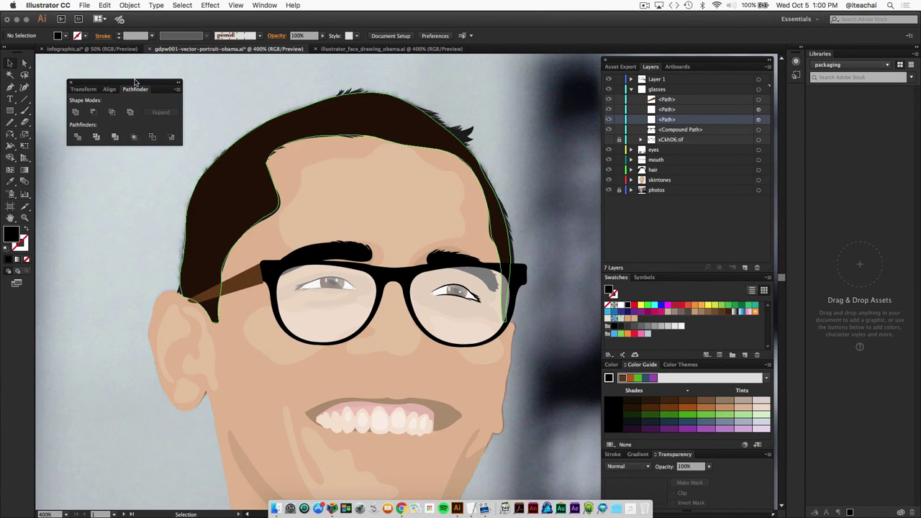
{"action": "left_click", "coordinate": [9, 112]}
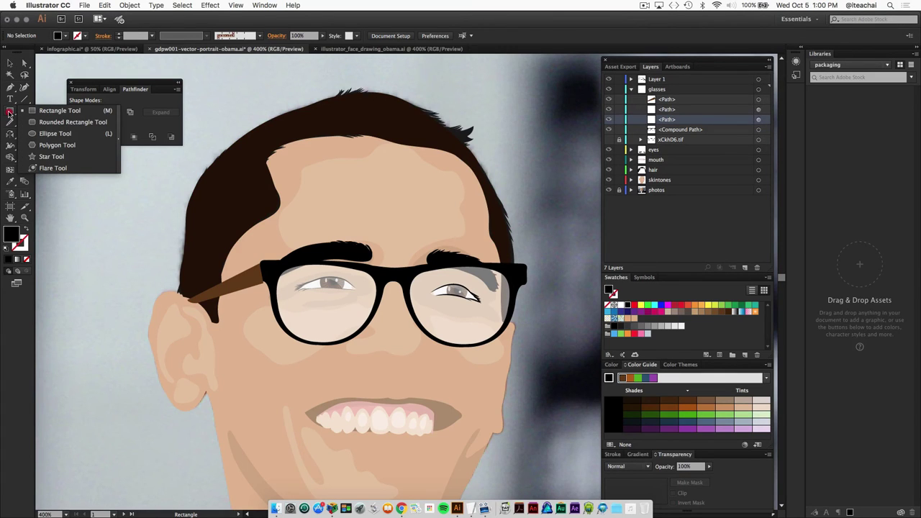
{"action": "key", "text": "v"}
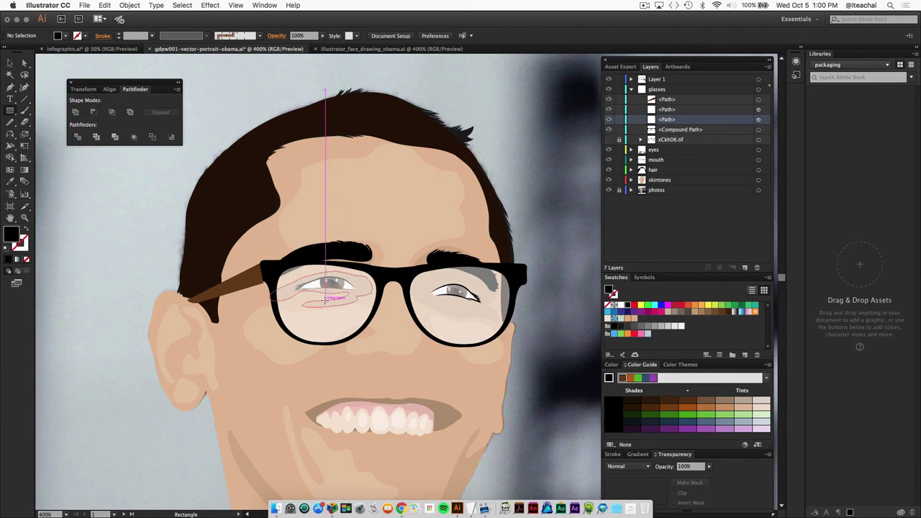
{"action": "left_click", "coordinate": [326, 306]}
{"action": "left_click", "coordinate": [453, 307], "text": "shift"}
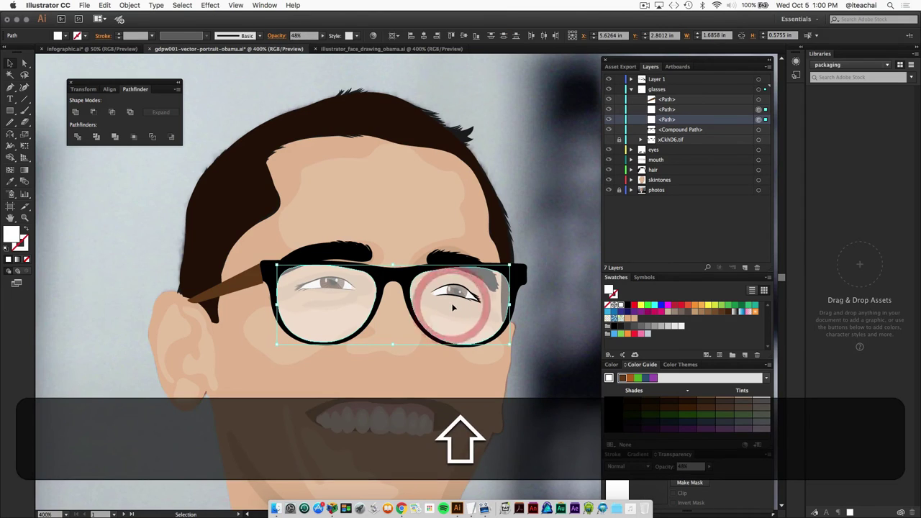
{"action": "key", "text": "super+c"}
{"action": "key", "text": "super+f"}
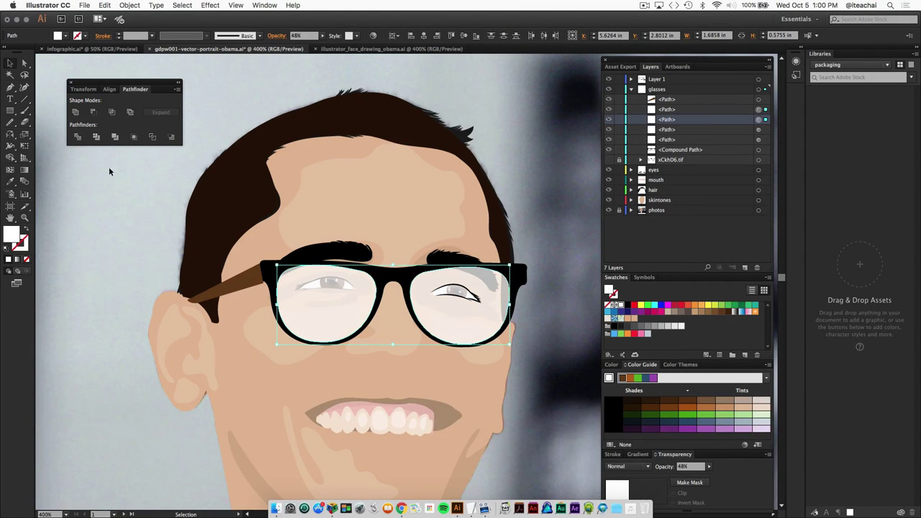
Step: Draw an ellipse over the left lens and trim it to the lens copy with Shape Builder
{"action": "left_click_drag", "start_coordinate": [12, 111], "coordinate": [51, 134]}
{"action": "left_click_drag", "start_coordinate": [229, 288], "coordinate": [362, 397]}
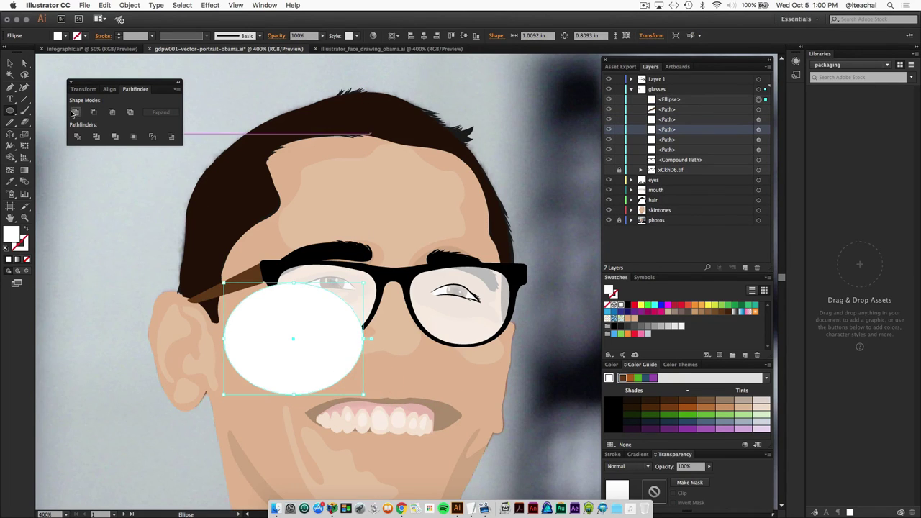
{"action": "left_click", "coordinate": [10, 64]}
{"action": "left_click", "coordinate": [329, 276], "text": "shift"}
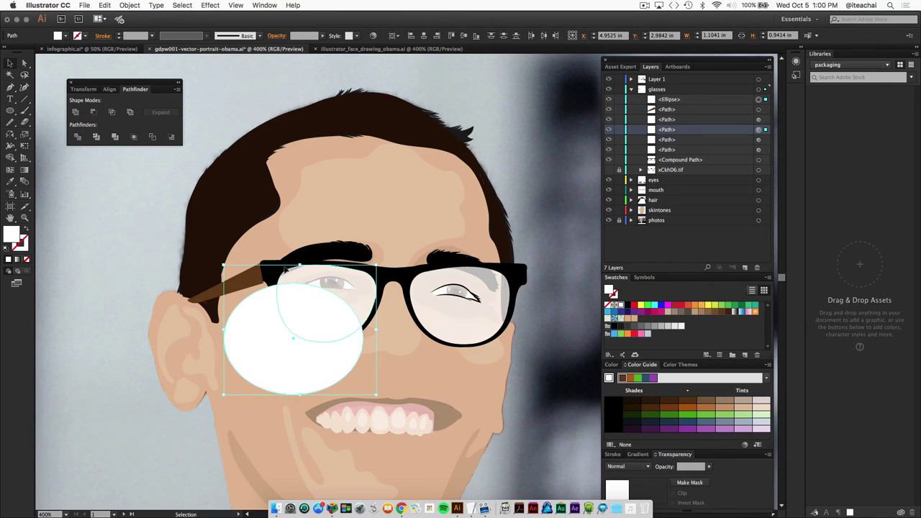
{"action": "left_click", "coordinate": [11, 159]}
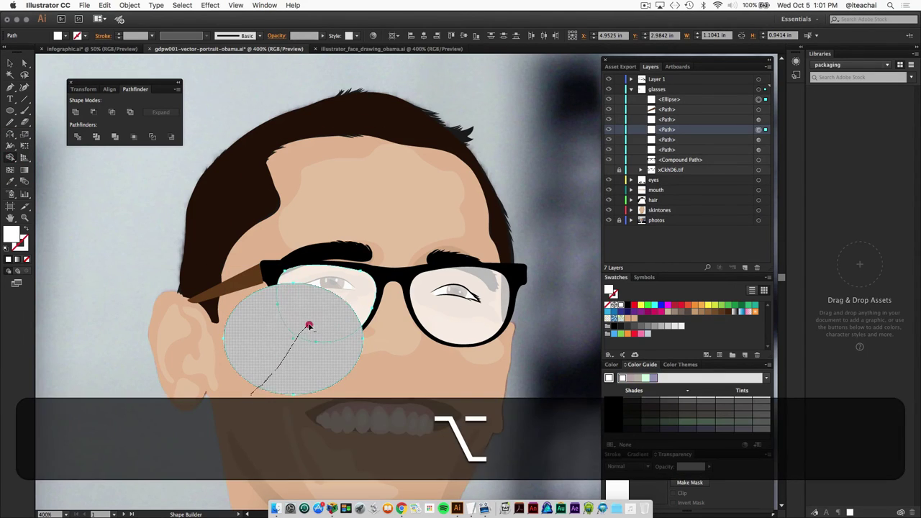
{"action": "left_click", "coordinate": [308, 321], "text": "alt"}
{"action": "left_click", "coordinate": [9, 64]}
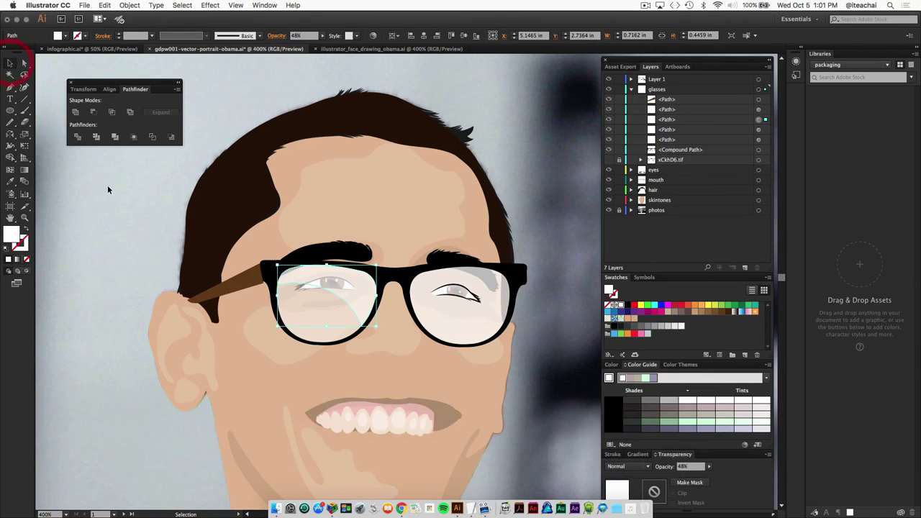
{"action": "left_click", "coordinate": [109, 188]}
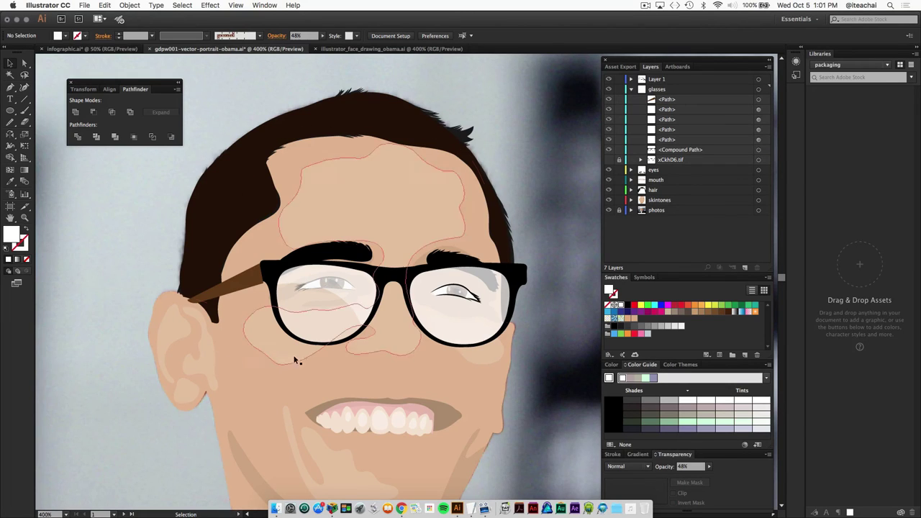
{"action": "left_click", "coordinate": [10, 111]}
Step: Draw an ellipse over the right lens and trim it to a curved glare with Shape Builder
{"action": "mouse_move", "coordinate": [397, 298]}
{"action": "left_mouse_down"}
{"action": "mouse_move", "coordinate": [514, 399]}
{"action": "mouse_move", "coordinate": [497, 401]}
{"action": "mouse_move", "coordinate": [489, 391]}
{"action": "mouse_move", "coordinate": [505, 394]}
{"action": "mouse_move", "coordinate": [494, 391]}
{"action": "left_mouse_up"}
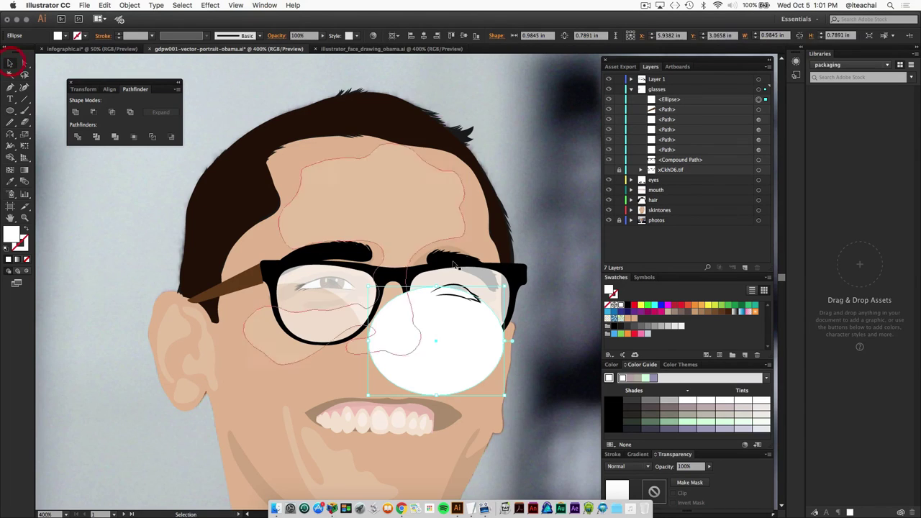
{"action": "key", "text": "shift"}
{"action": "left_click", "coordinate": [486, 276], "text": "shift"}
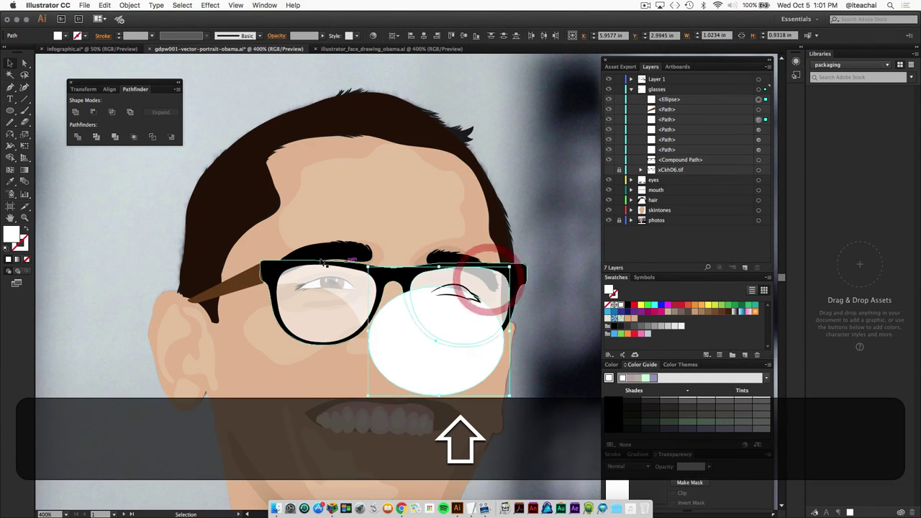
{"action": "left_click", "coordinate": [10, 158]}
{"action": "key", "text": "alt"}
{"action": "left_click_drag", "start_coordinate": [385, 389], "coordinate": [448, 329]}
{"action": "left_click", "coordinate": [10, 64]}
Step: Set both lens glares to 34% opacity
{"action": "left_click", "coordinate": [336, 317], "text": "shift"}
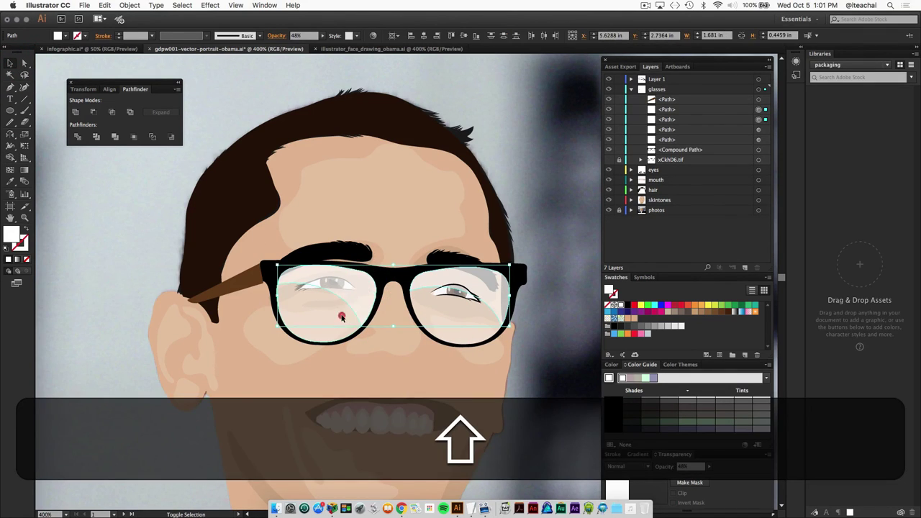
{"action": "left_click", "coordinate": [455, 325], "text": "shift"}
{"action": "left_click", "coordinate": [319, 36]}
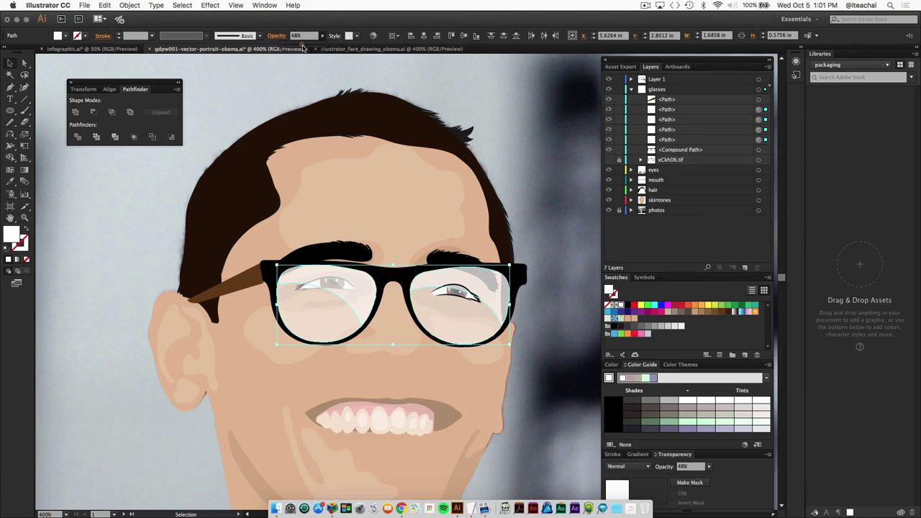
{"action": "left_click", "coordinate": [297, 47]}
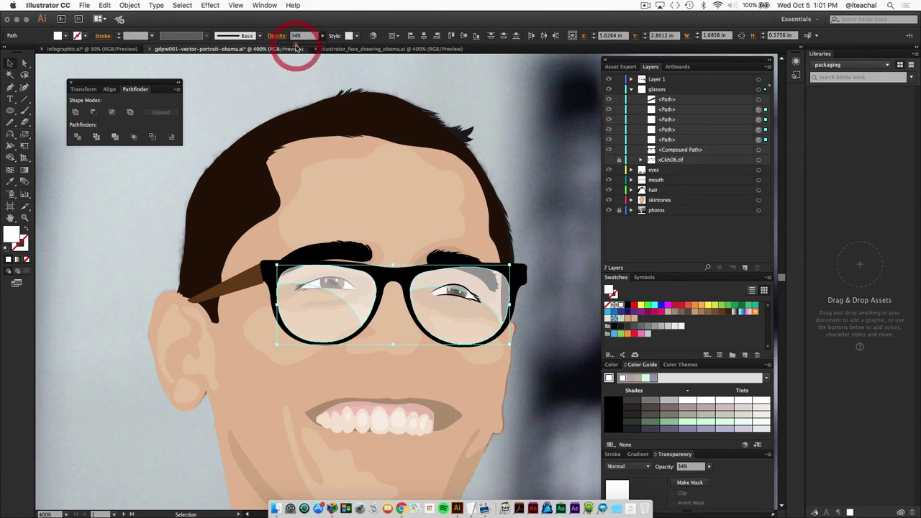
{"action": "left_click", "coordinate": [580, 197]}
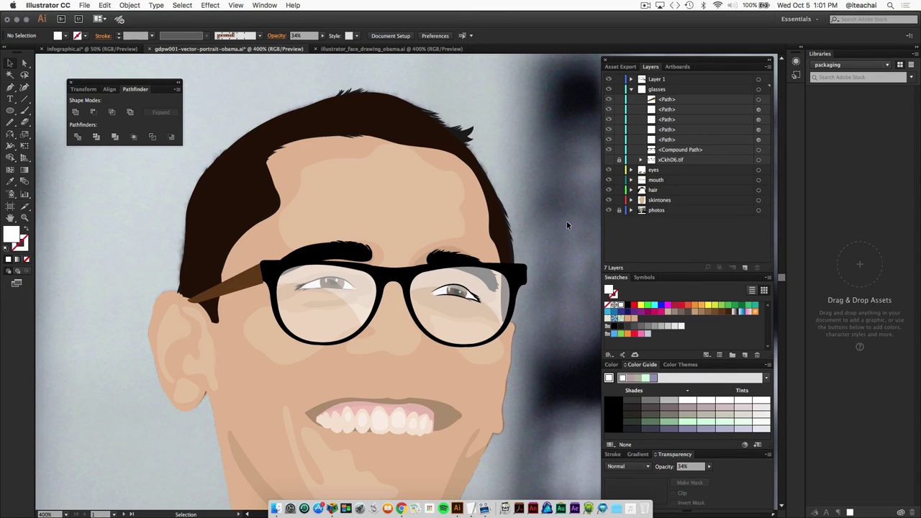
Step: Hide the photos layer and zoom out to center the finished portrait on plain white
{"action": "left_click", "coordinate": [609, 210]}
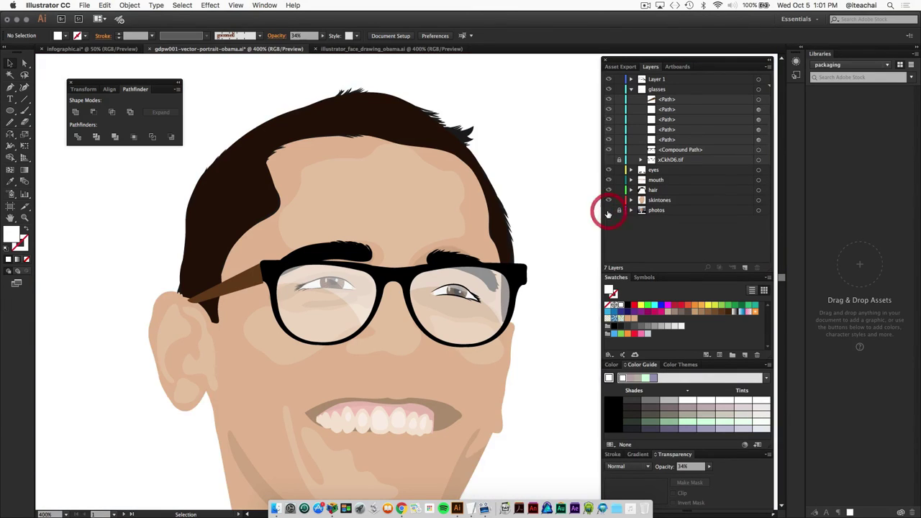
{"action": "key", "text": "super+minus"}
{"action": "key", "text": "super+minus"}
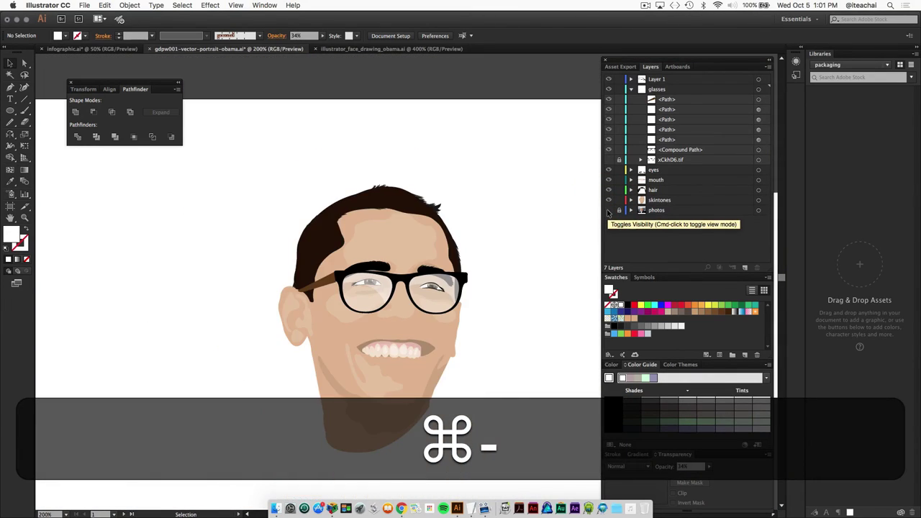
{"action": "key", "text": "space"}
{"action": "left_click_drag", "start_coordinate": [508, 327], "coordinate": [493, 277]}
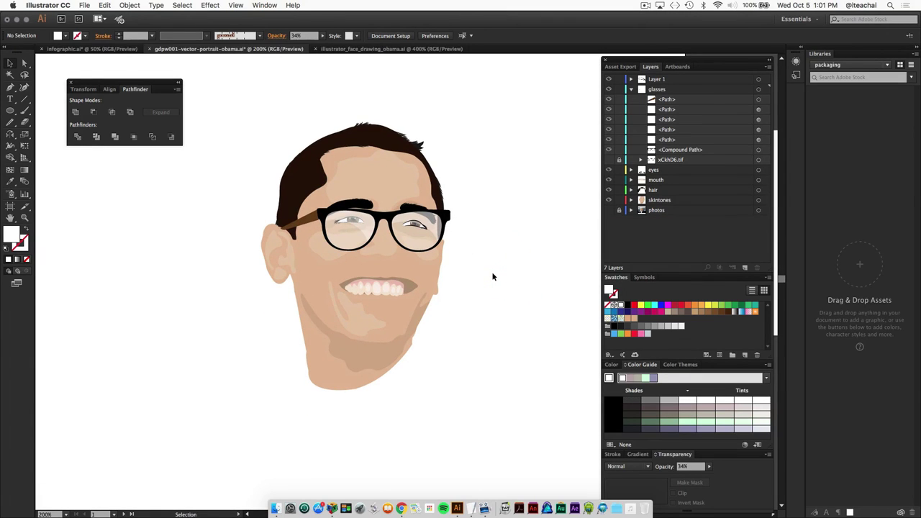